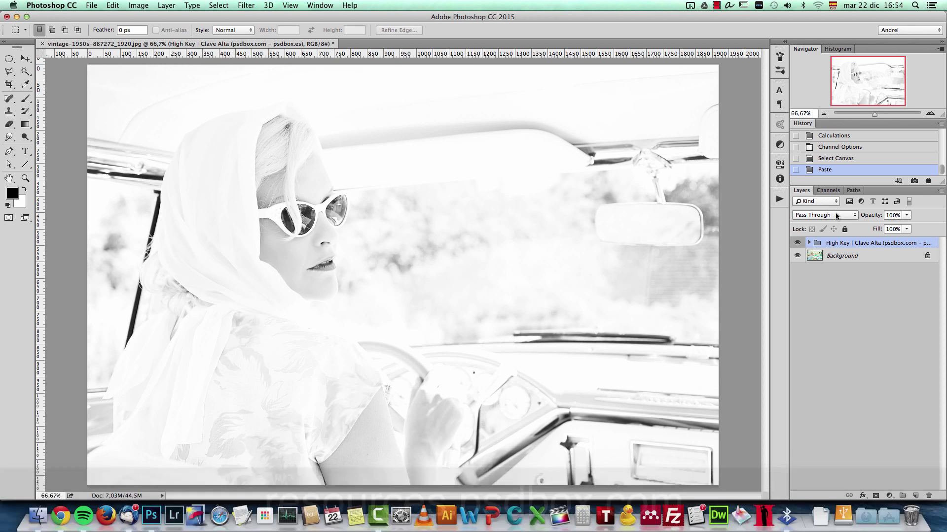
Compare the photo with and without the High Key group by toggling the group's visibility.
left_click(809, 243)
left_click(809, 243)
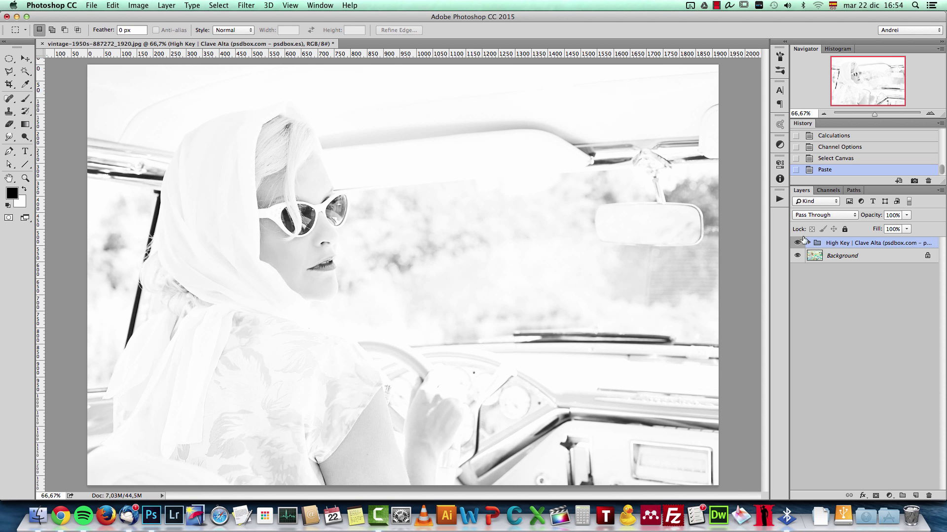
left_click(798, 243)
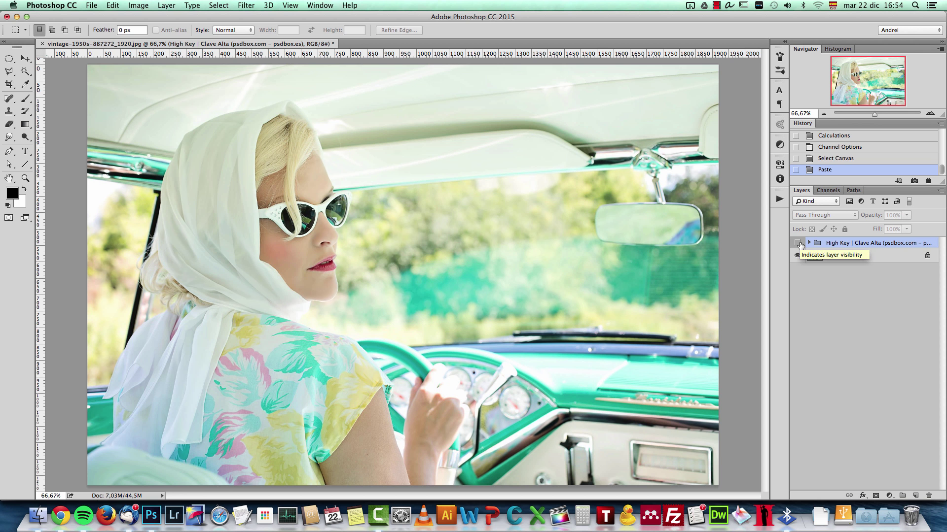
left_click(797, 243)
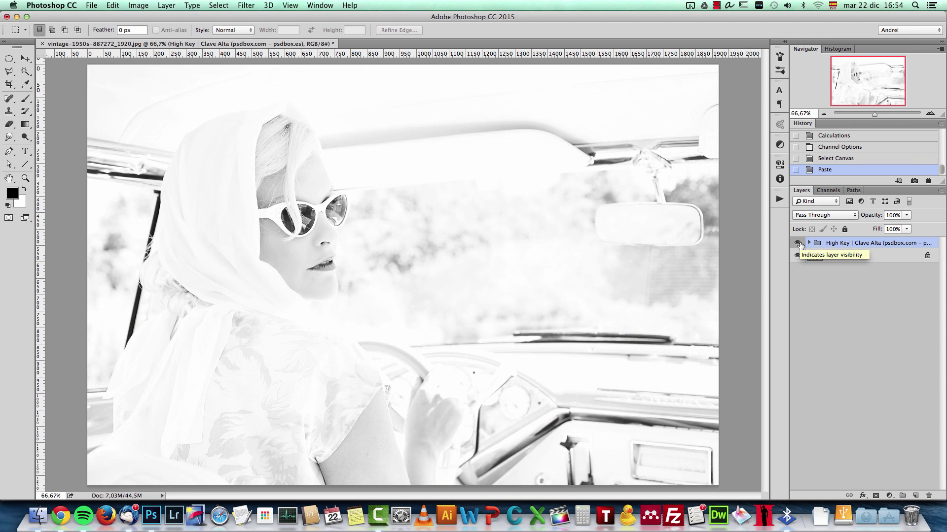
left_click(797, 243)
left_click(798, 243)
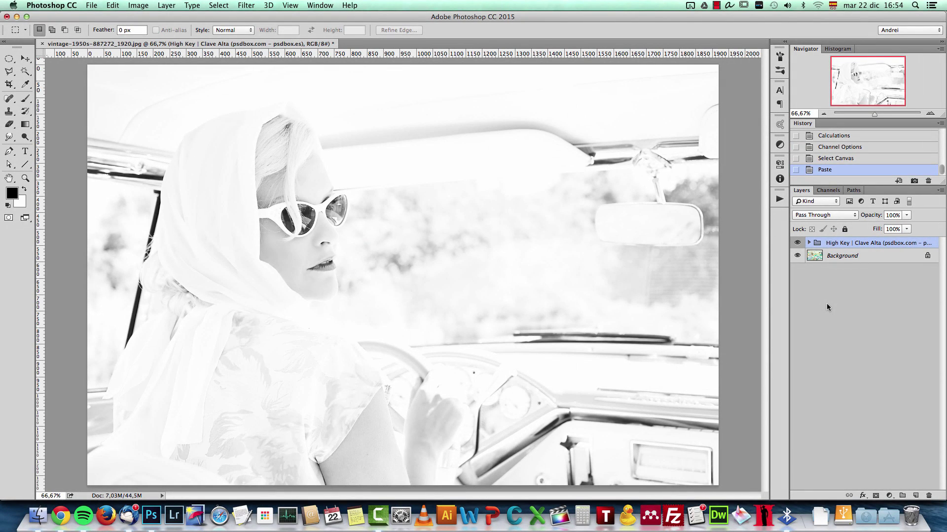
Expand the High Key group, and examine the PSD Box action set and the Actions options.
left_click(809, 244)
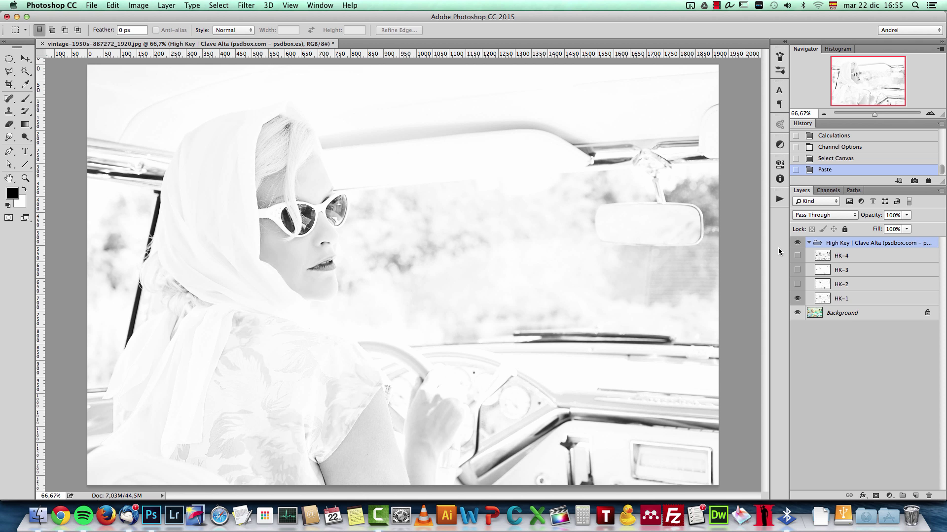
left_click(780, 204)
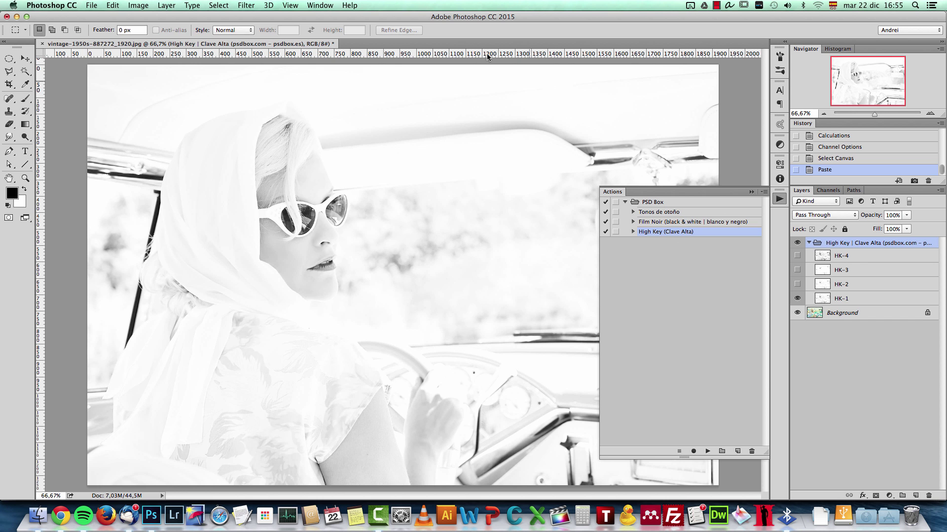
left_click(315, 6)
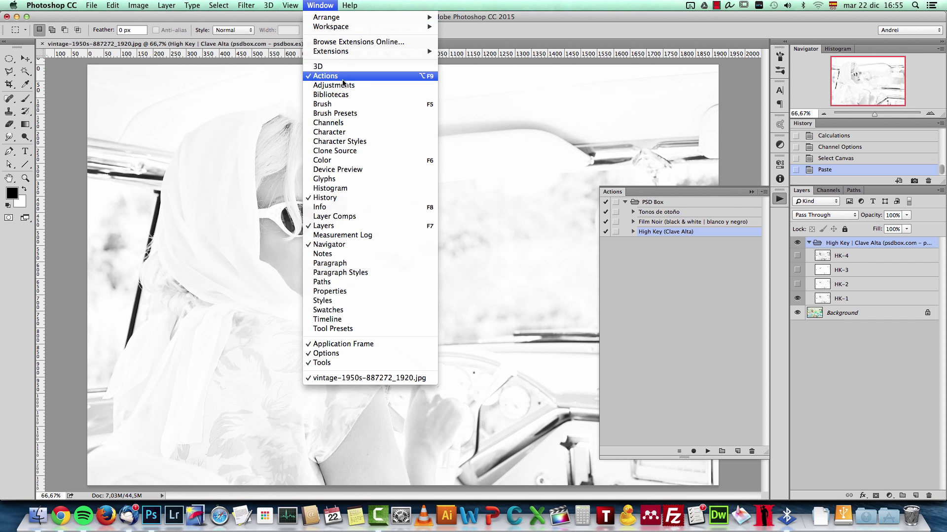
left_click(751, 248)
left_click(762, 192)
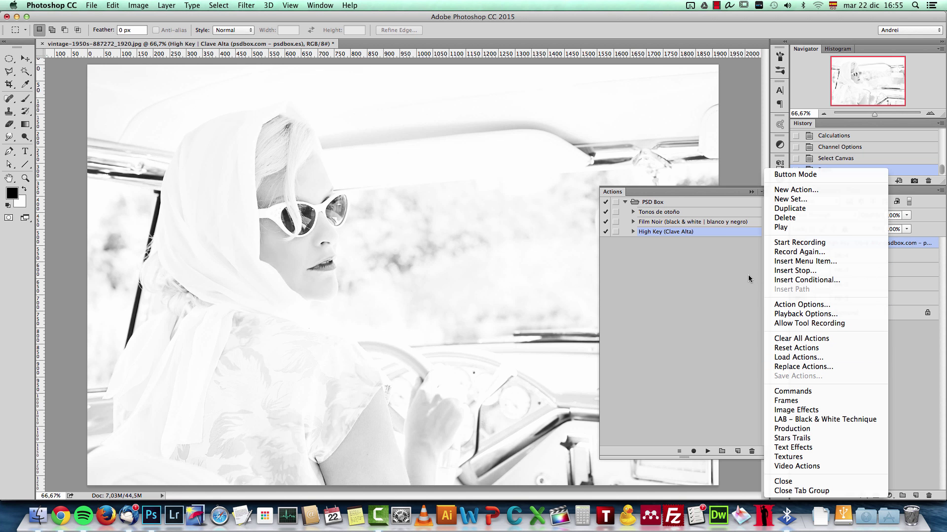
left_click(731, 279)
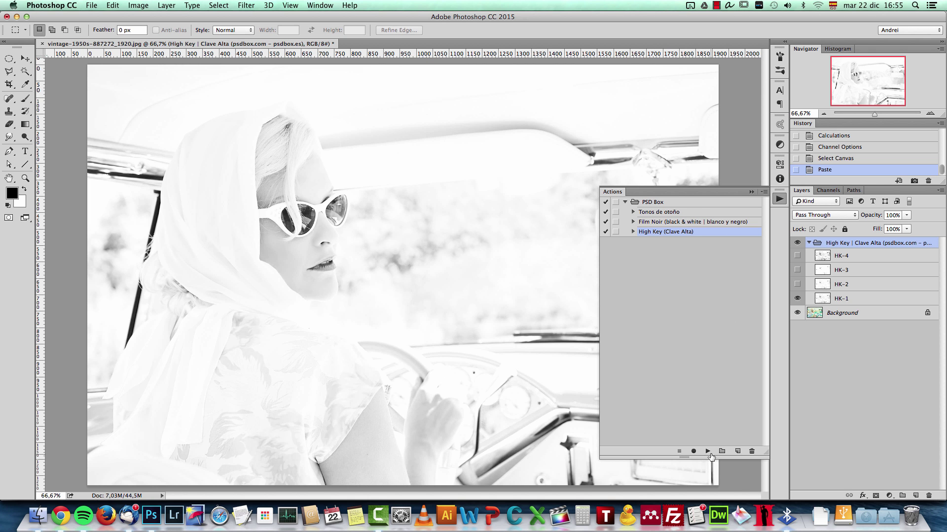
left_click_drag(684, 459, 687, 322)
left_click(750, 192)
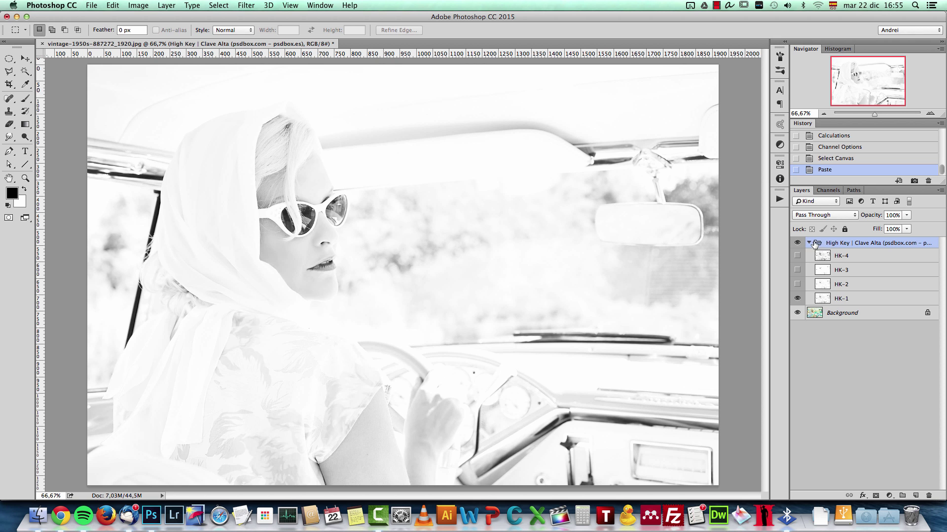
Show all four HK layers, and hide HK-4, HK-3 and HK-2 one by one to compare the high-key variants.
left_click(809, 243)
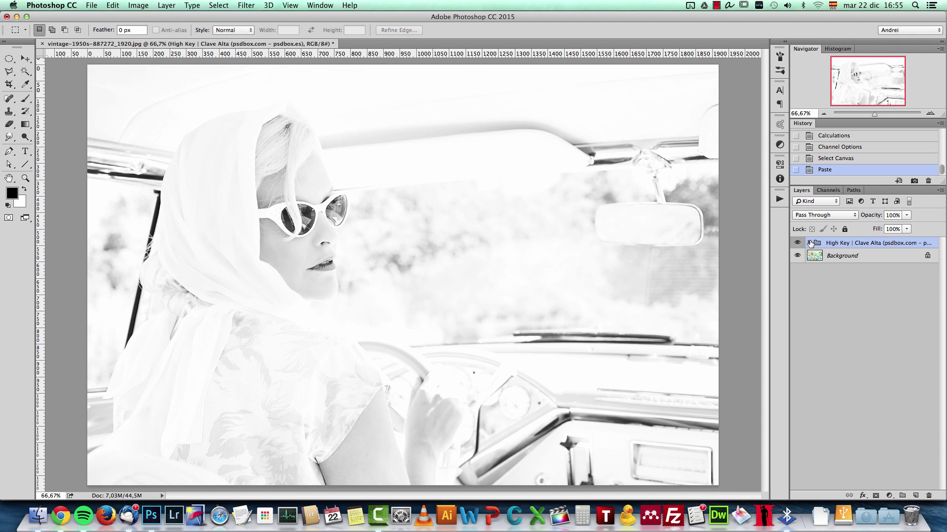
left_click(809, 243)
left_click(798, 285)
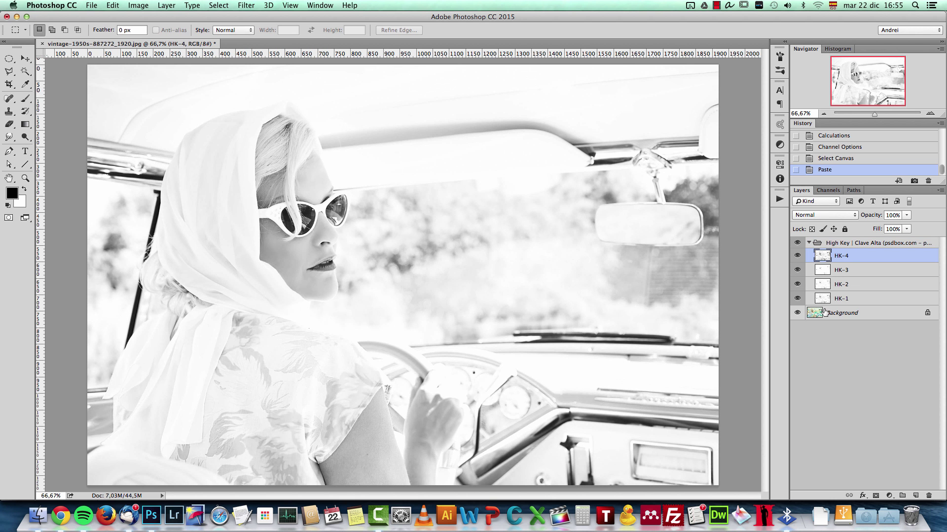
left_click(800, 257)
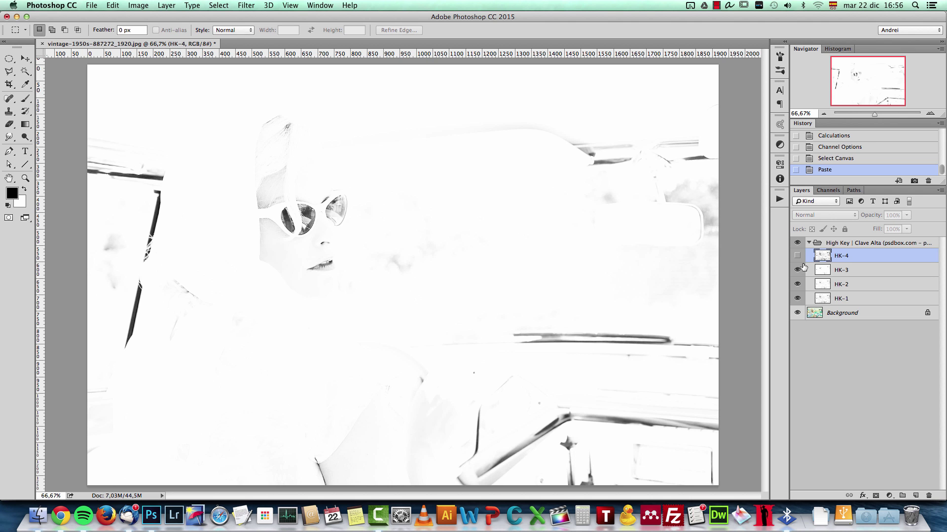
left_click(798, 271)
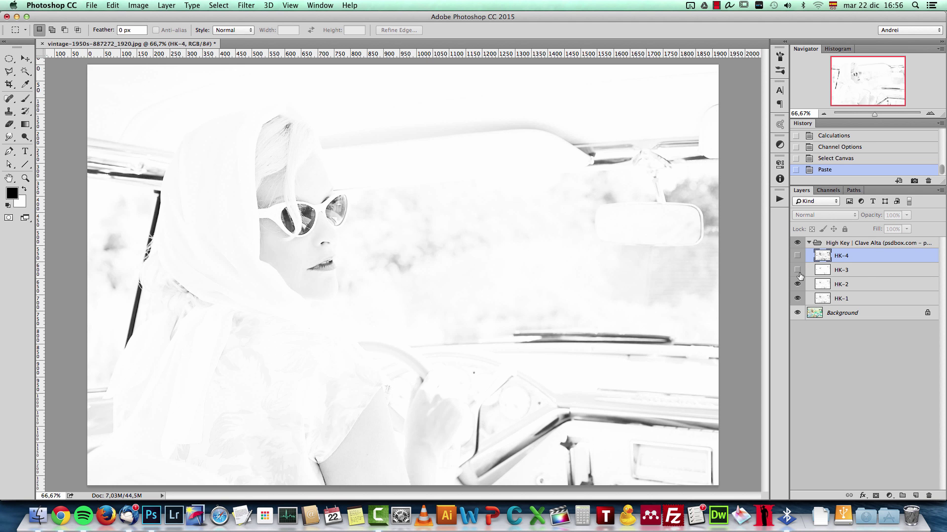
left_click(798, 285)
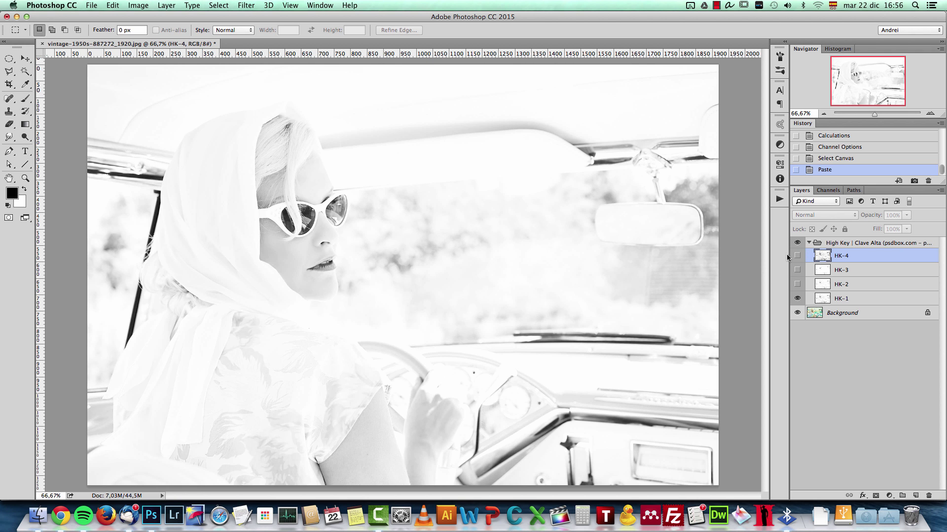
Compare the HK variants again by re-showing all the layers, hiding the upper three in turn and restoring them.
left_click_drag(798, 286, 797, 255)
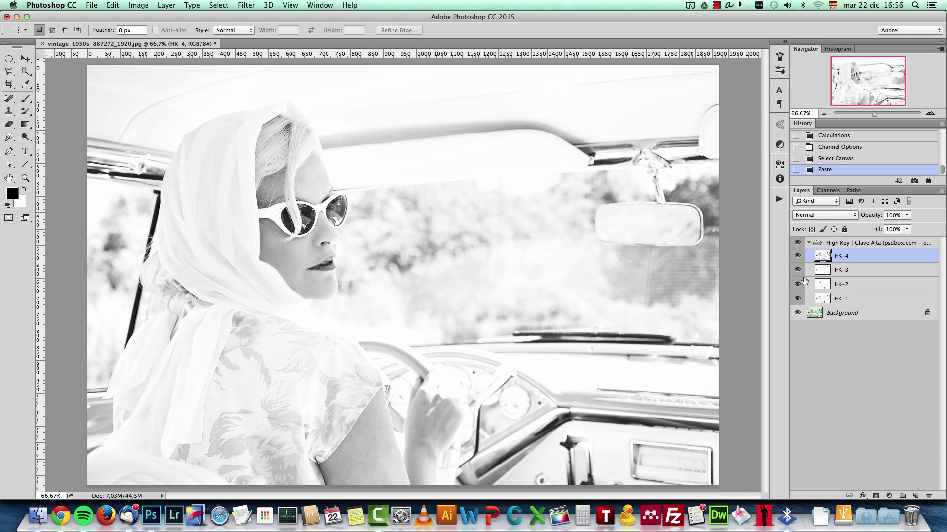
left_click(798, 255)
left_click(798, 270)
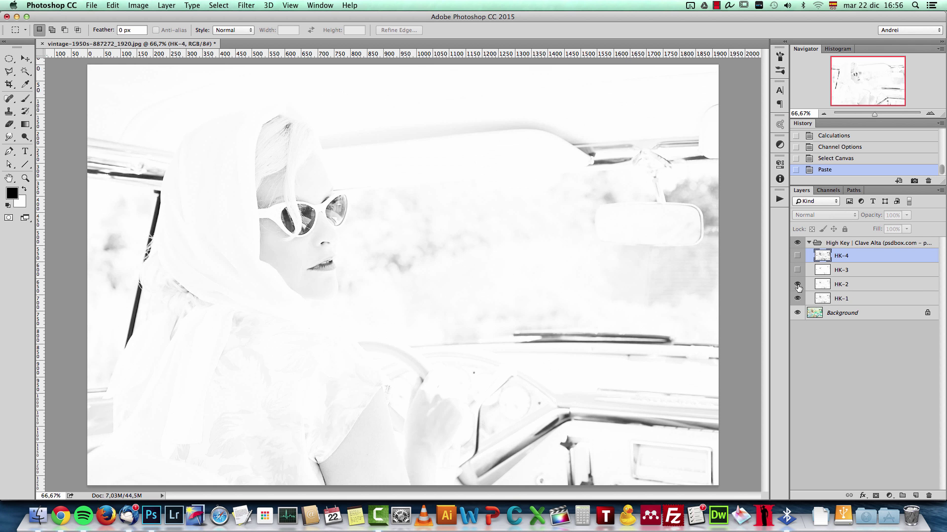
left_click(797, 285)
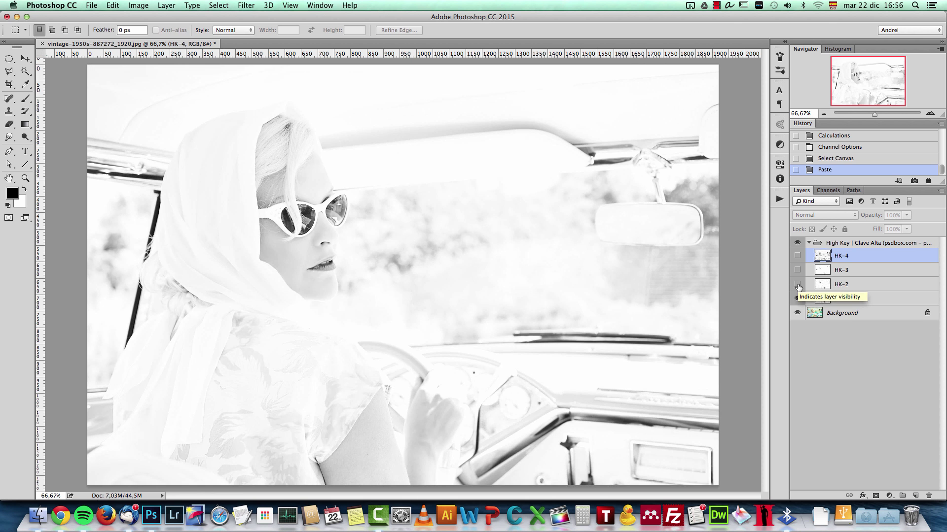
left_click_drag(797, 285, 797, 255)
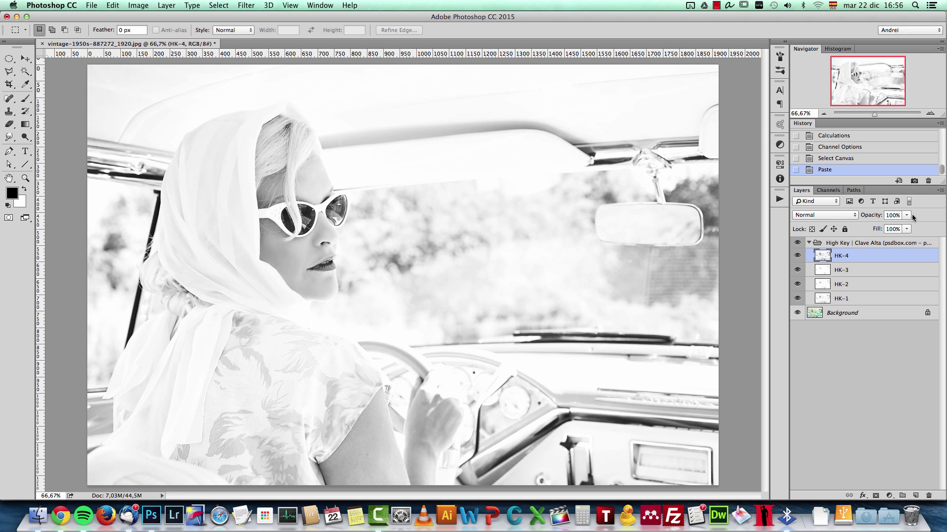
Leave only HK-1 and HK-4 visible in the High Key group, with HK-4 selected.
left_click_drag(804, 255, 798, 290)
left_click(859, 296)
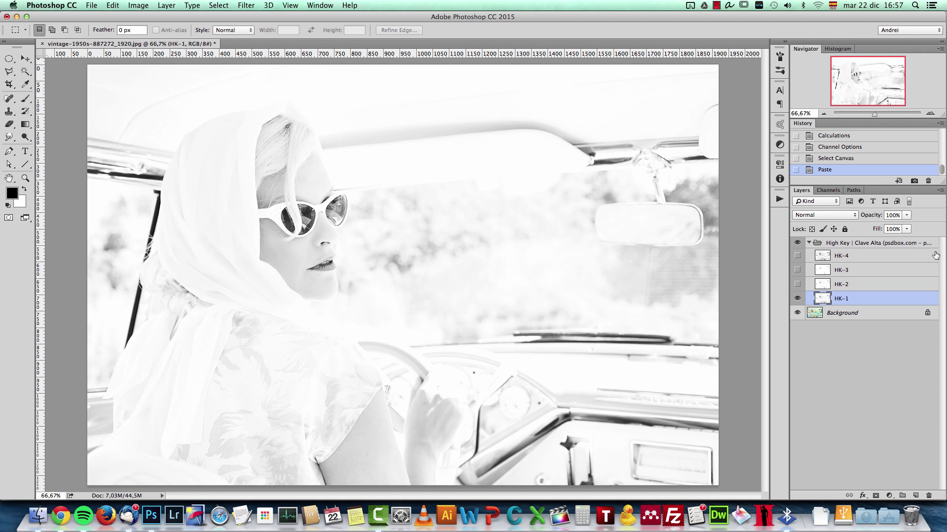
left_click(874, 257)
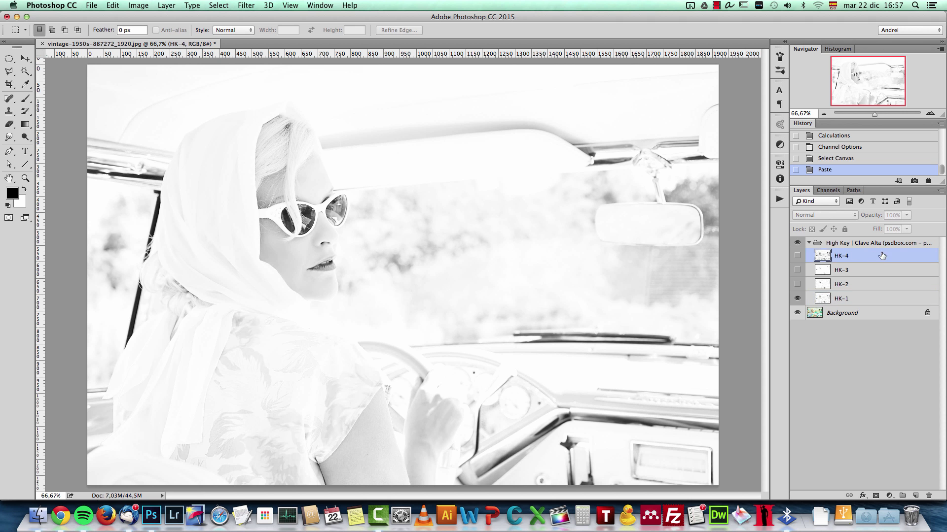
left_click(797, 257)
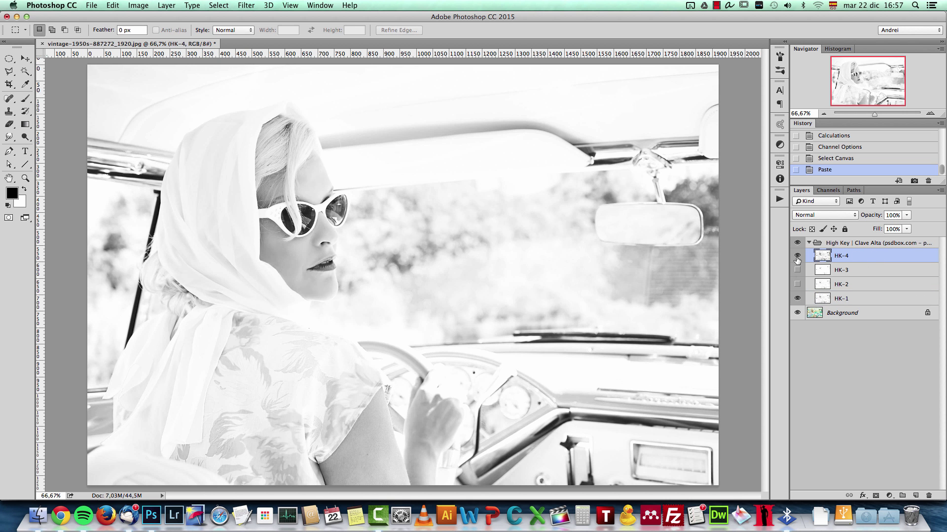
Try the Multiply and Soft Light blend modes on HK-4, and compare the image with the layer hidden and shown.
left_click(843, 215)
left_click(808, 244)
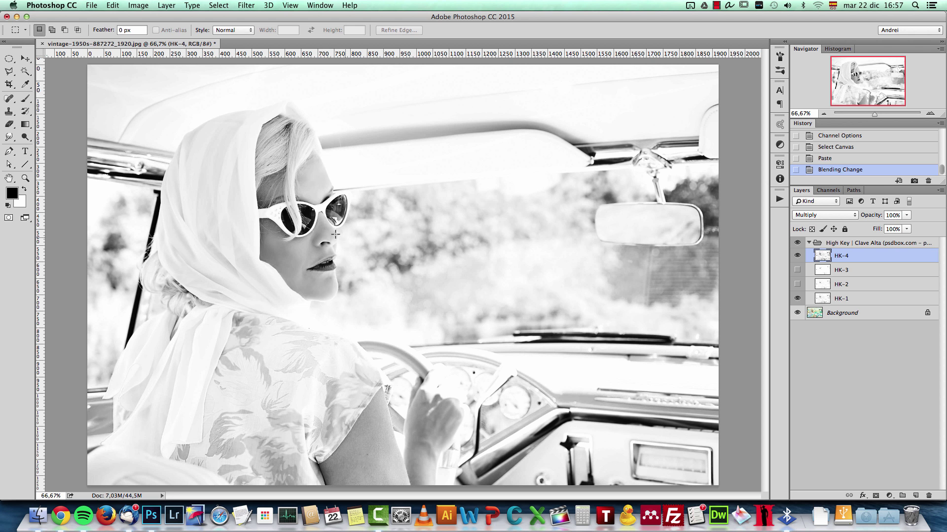
left_click(833, 216)
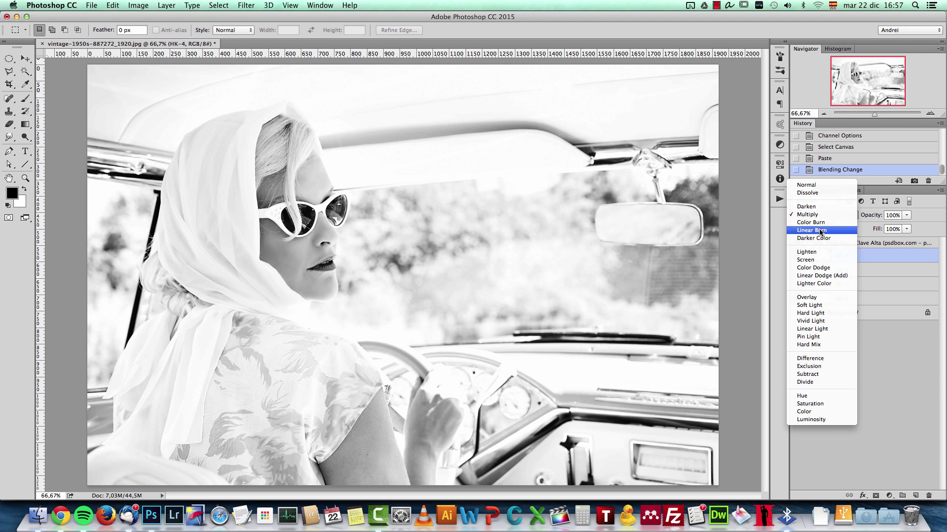
left_click(833, 306)
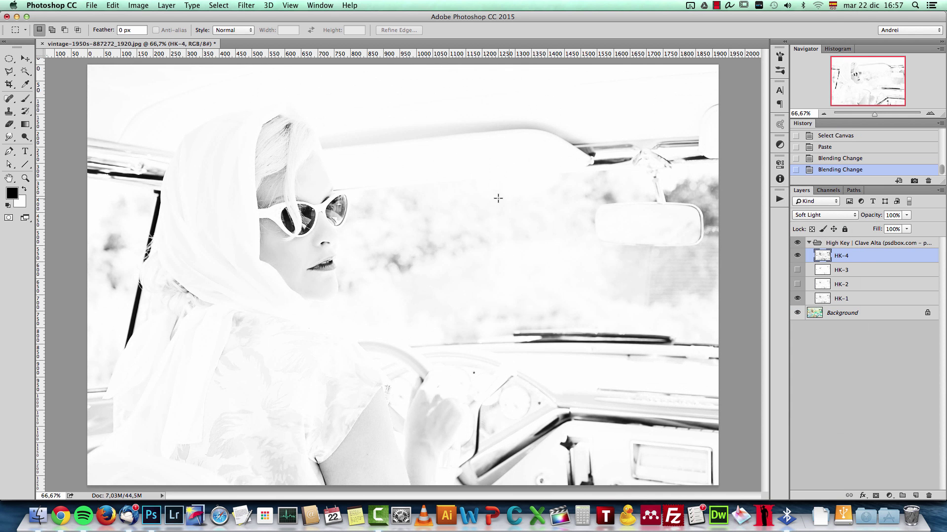
left_click(797, 256)
left_click(797, 255)
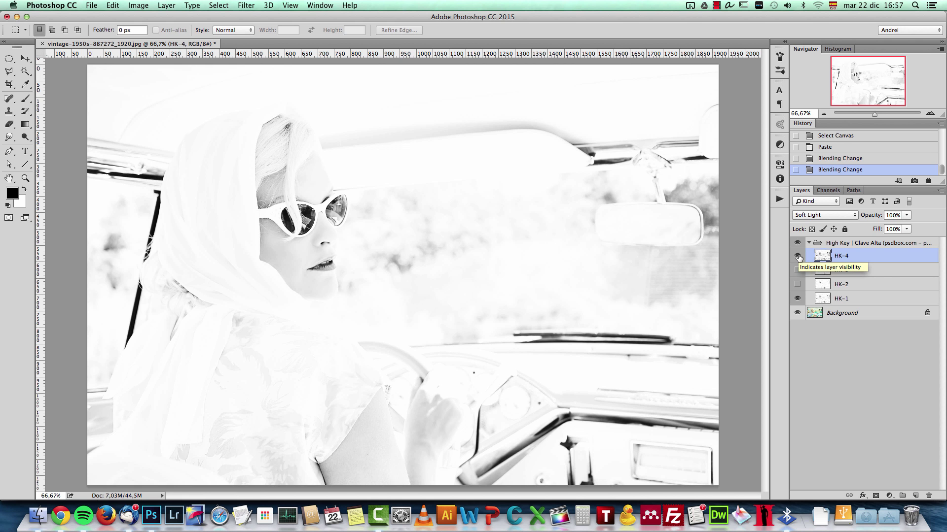
left_click(797, 255)
left_click(797, 255)
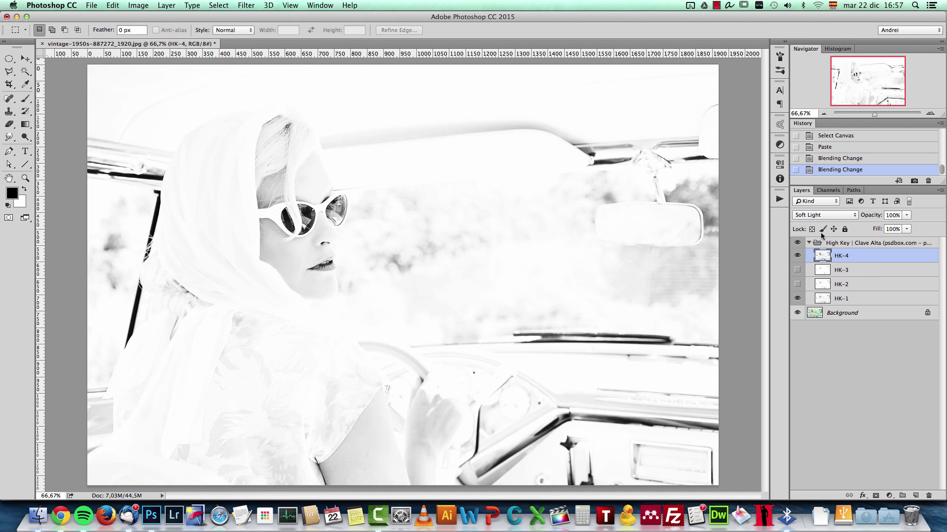
Set the HK-4 layer's blend mode to Multiply and its opacity to 32%.
left_click(824, 215)
left_click(833, 126)
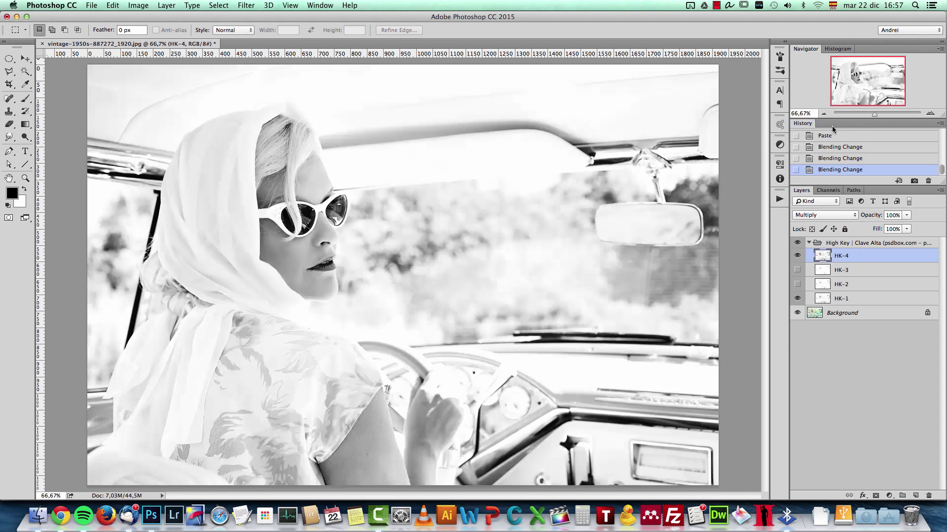
left_click(906, 216)
left_click_drag(906, 221, 874, 230)
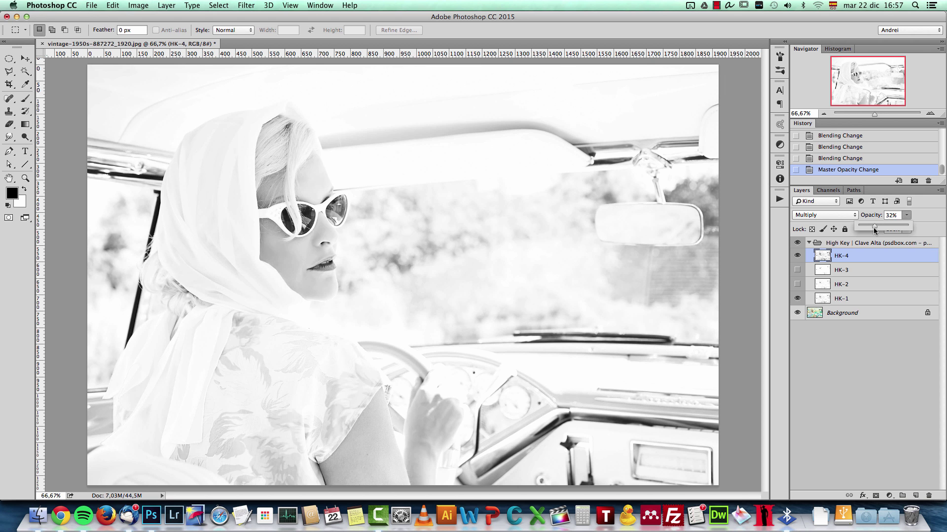
Make the HK-3 layer visible and set its opacity to 51%.
left_click(840, 271)
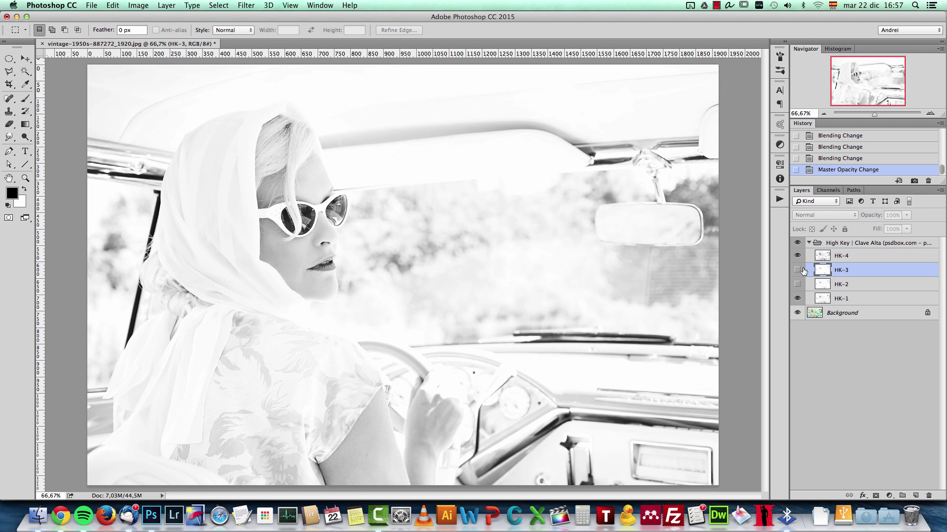
left_click(797, 270)
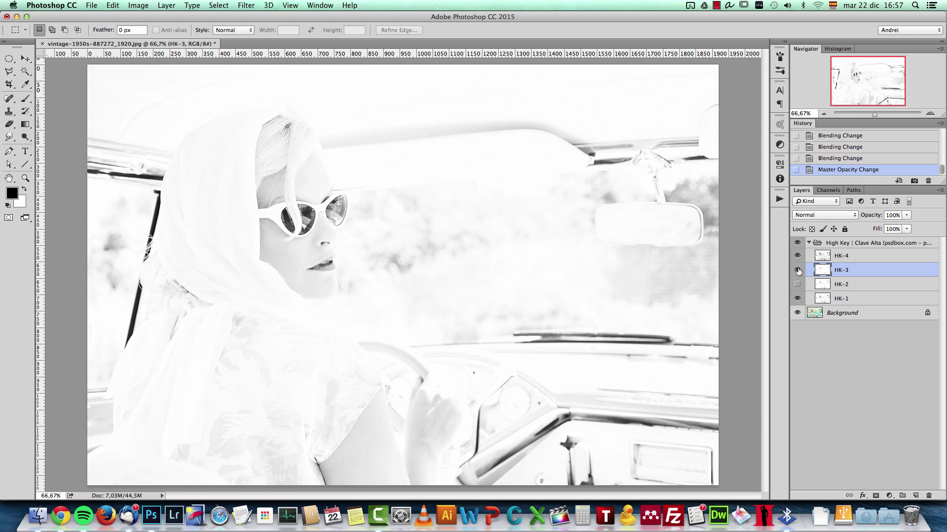
left_click(906, 215)
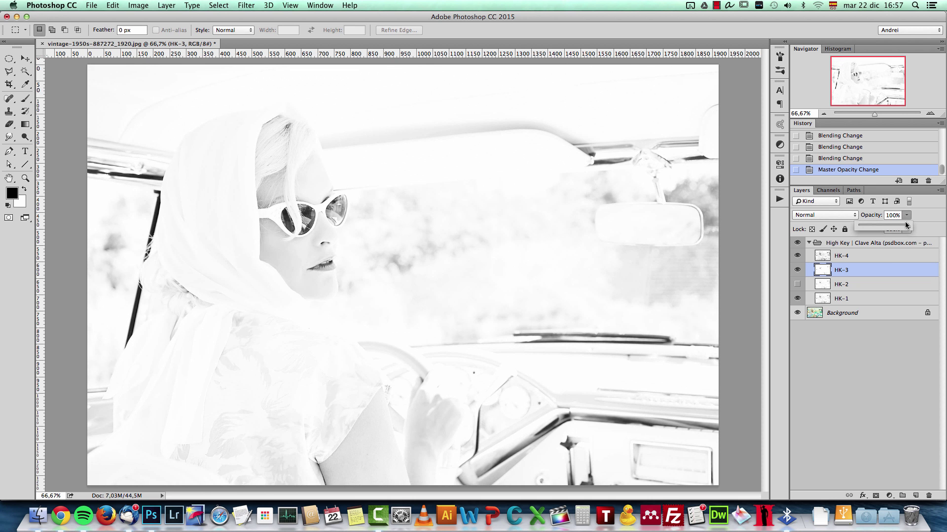
left_click_drag(887, 227, 883, 228)
Try the Lighten blend mode on HK-3, and settle on Luminosity for the layer.
left_click(840, 216)
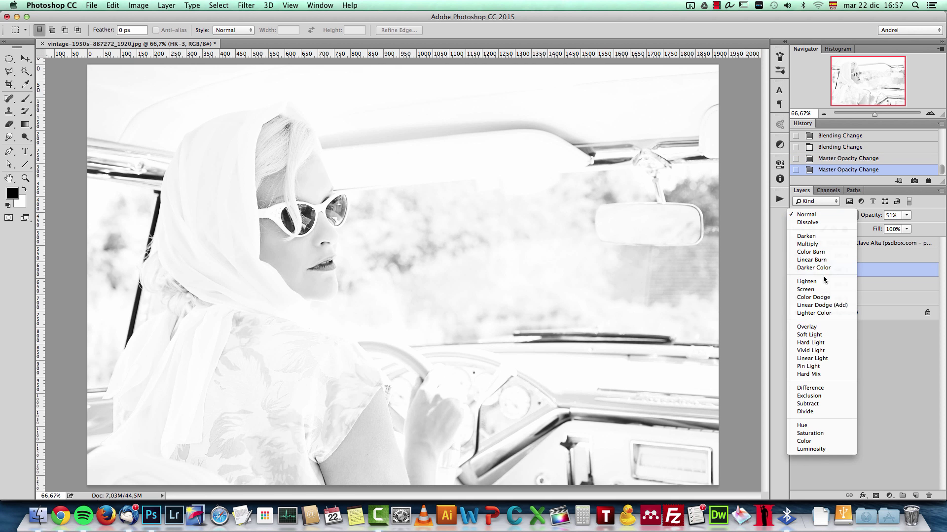
left_click(823, 282)
left_click(830, 215)
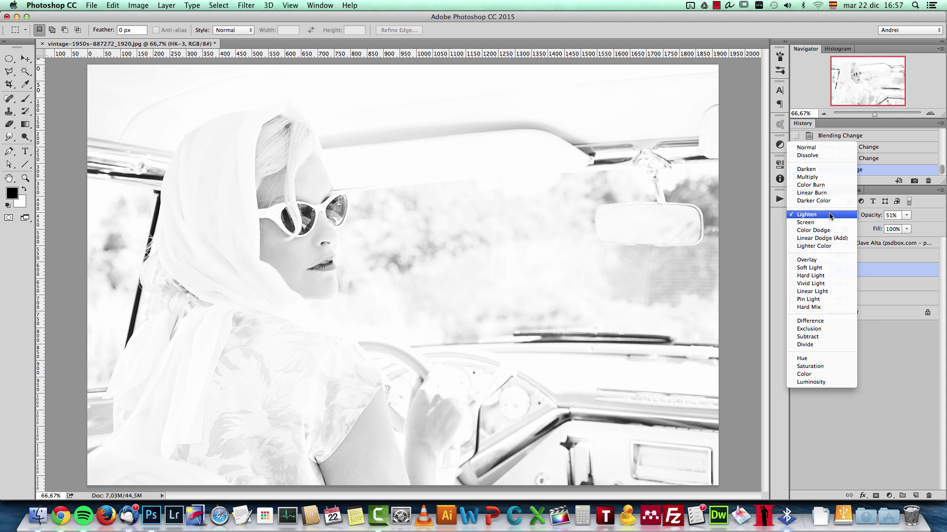
left_click(818, 385)
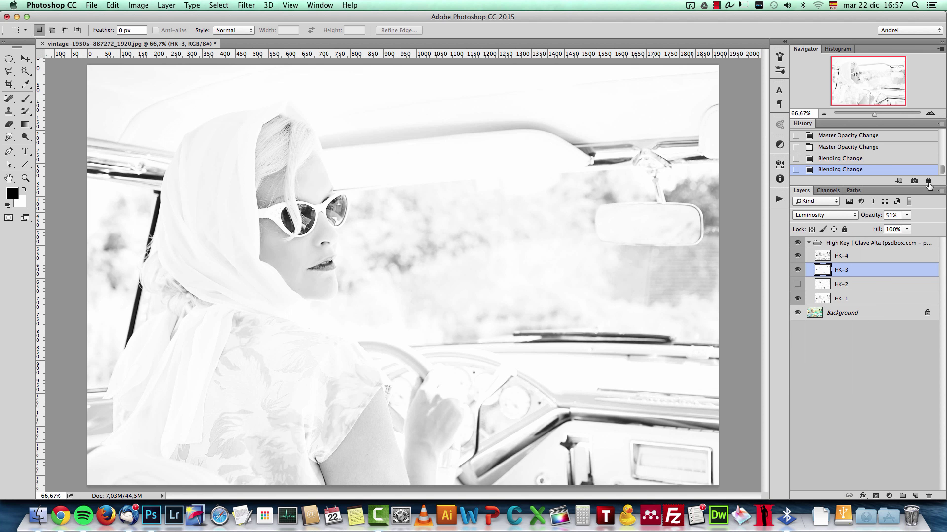
Set the HK-3 layer's opacity to 64% and review the blend modes available for HK-4.
mouse_move(907, 231)
left_mouse_down()
mouse_move(928, 228)
mouse_move(919, 227)
left_mouse_up()
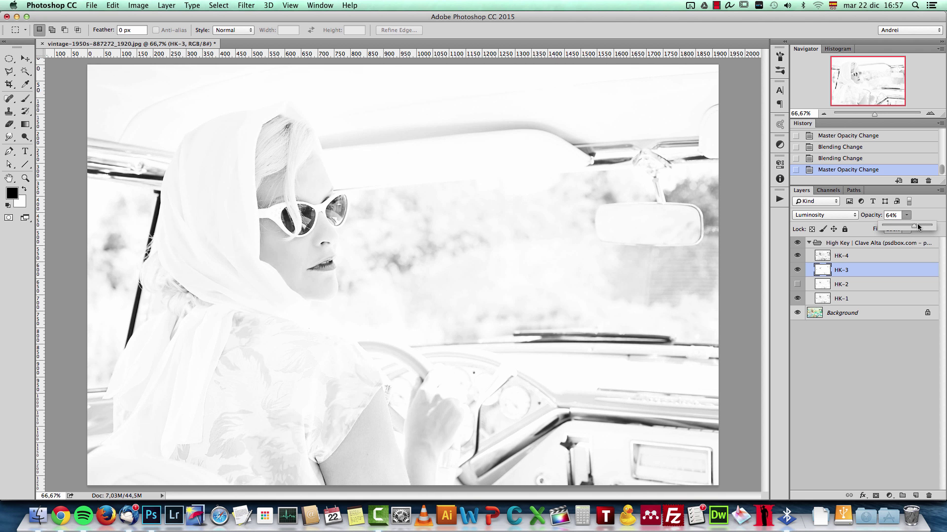
left_click(847, 256)
left_click(835, 216)
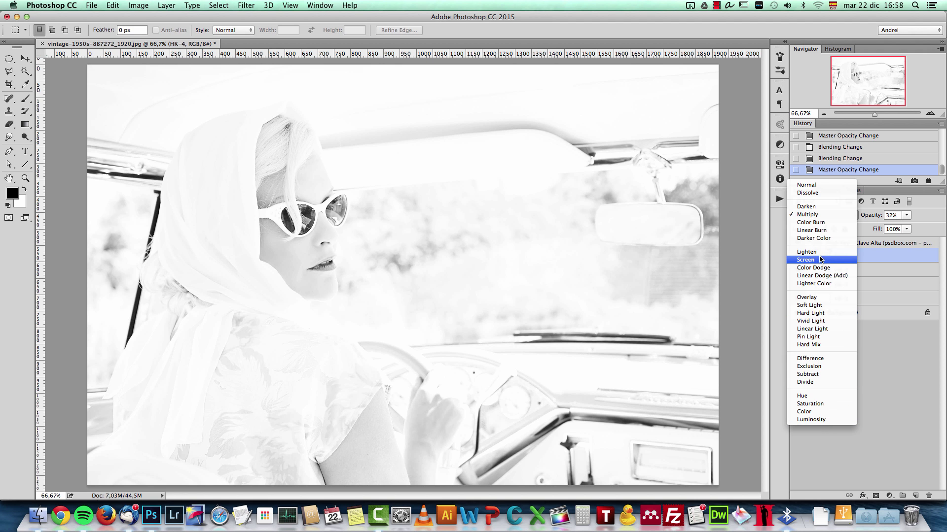
left_click(895, 249)
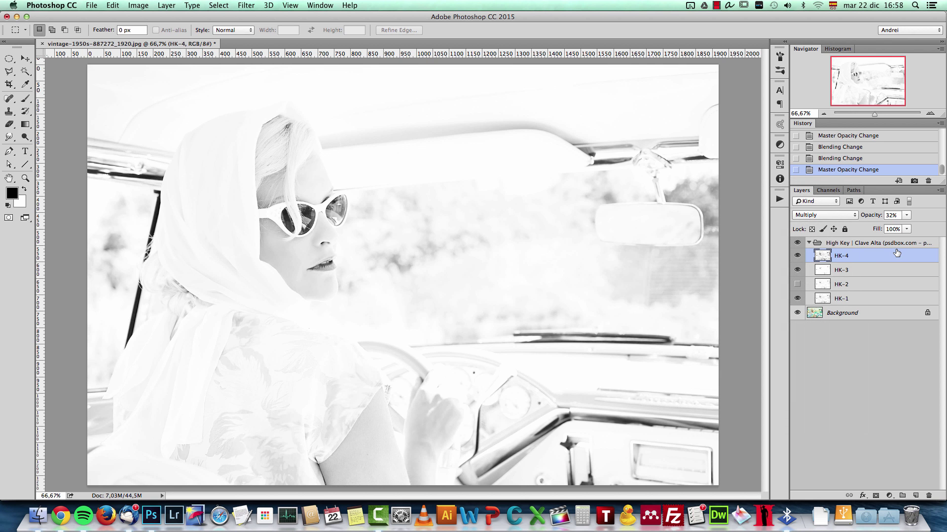
Hide the HK-4 and HK-3 layers, and delete the whole High Key layer group.
left_click(797, 255)
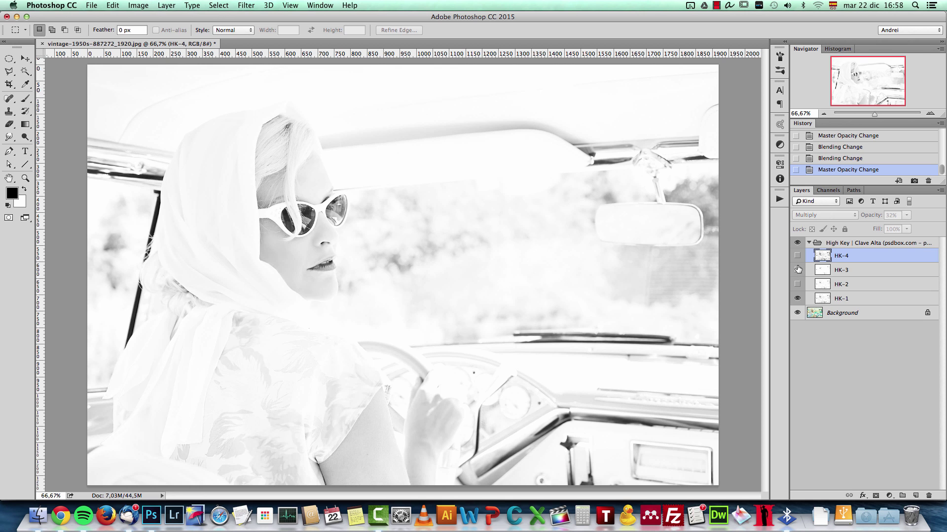
left_click(809, 242)
left_click_drag(924, 241, 928, 496)
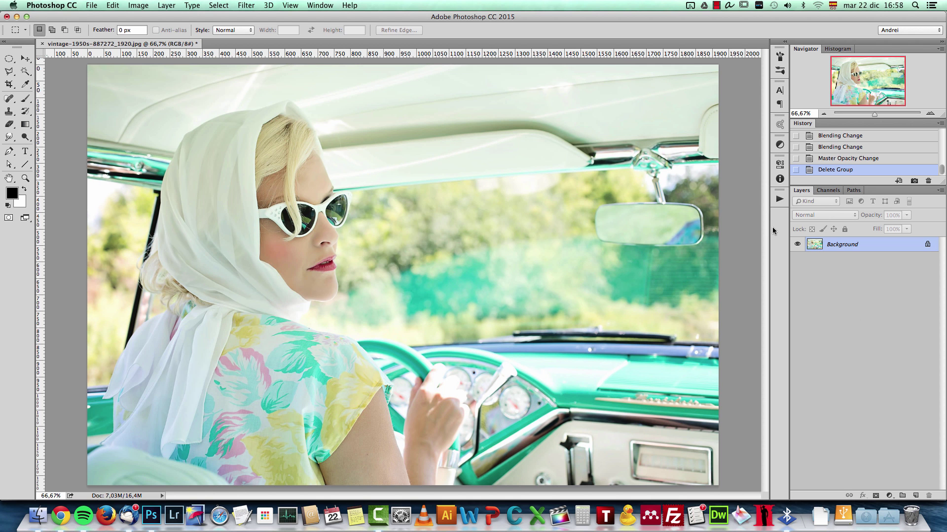
View the HK alpha channels individually, and delete all four of them, HK-1 to HK-4.
left_click(835, 191)
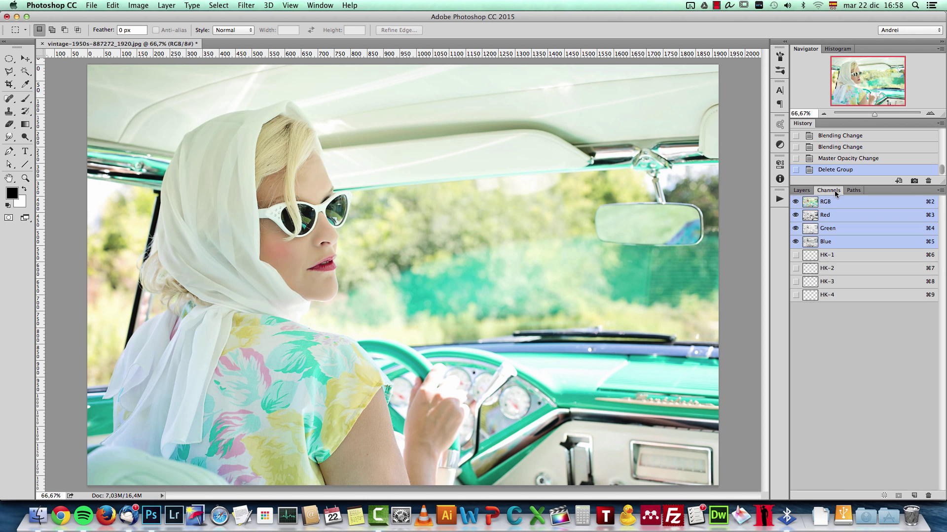
left_click(866, 268)
left_click(861, 283)
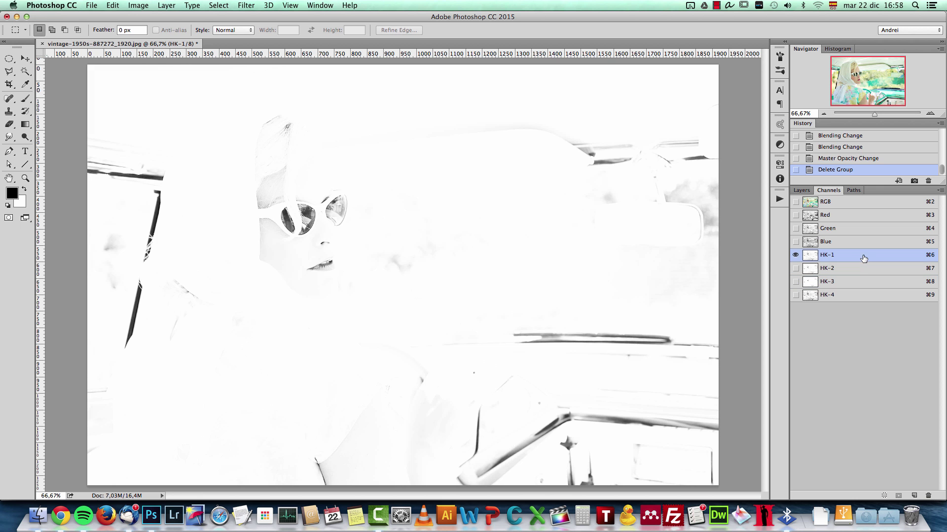
left_click(864, 257)
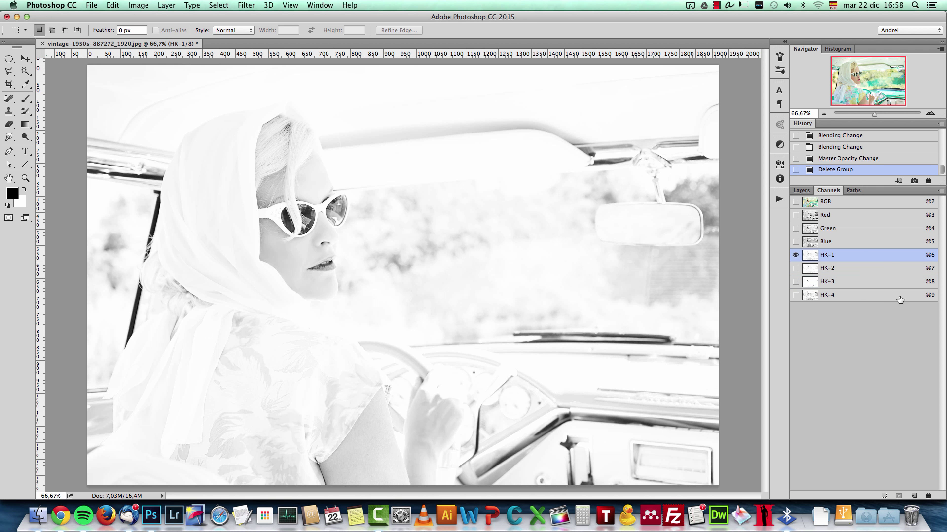
left_click(888, 269, "shift")
left_click(888, 282, "shift")
left_click(887, 295, "shift")
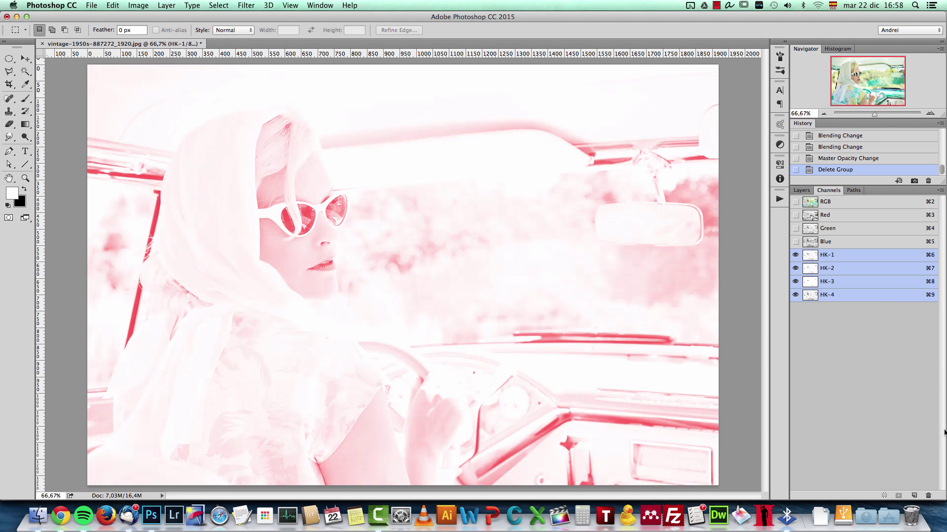
left_click(928, 495)
left_click(544, 175)
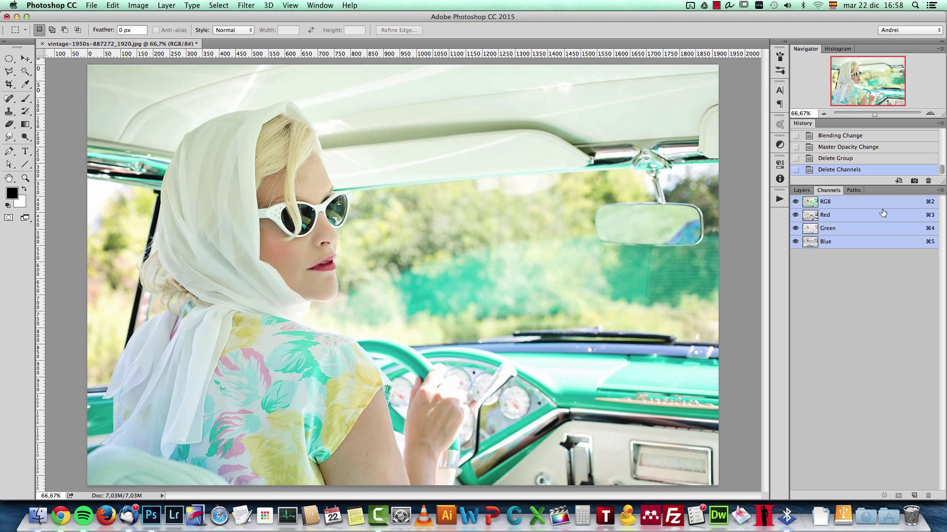
Compare the Red, Green and Blue channels of the photo one by one, and return to the RGB composite.
left_click(845, 217)
left_click(841, 233)
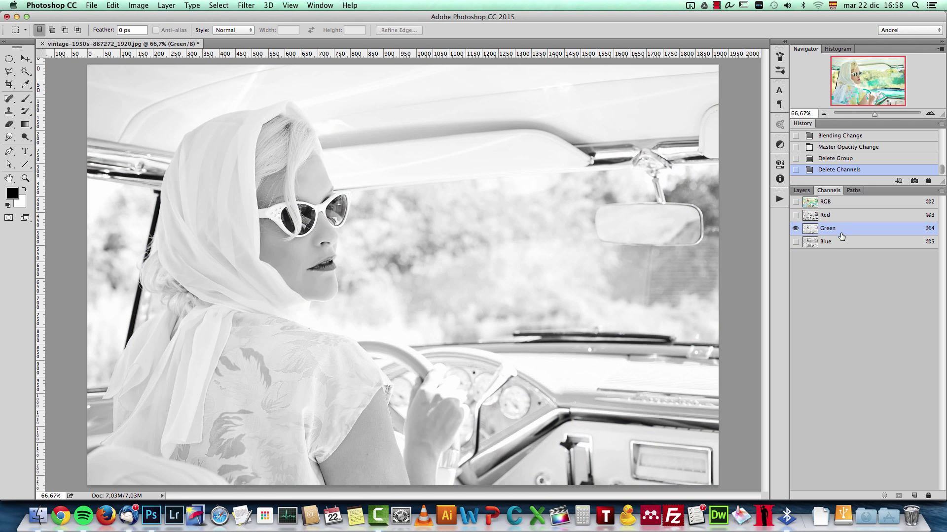
left_click(842, 243)
left_click(843, 216)
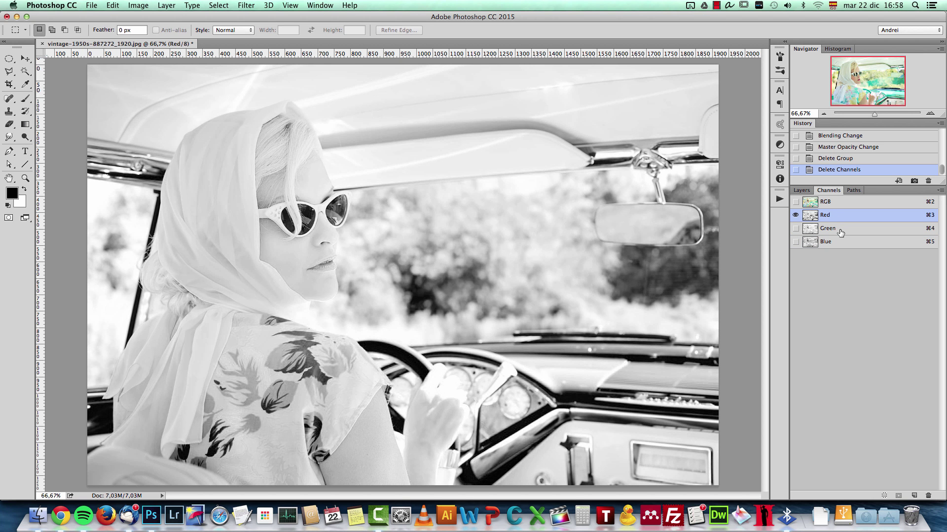
left_click(842, 232)
left_click(836, 217)
left_click(836, 230)
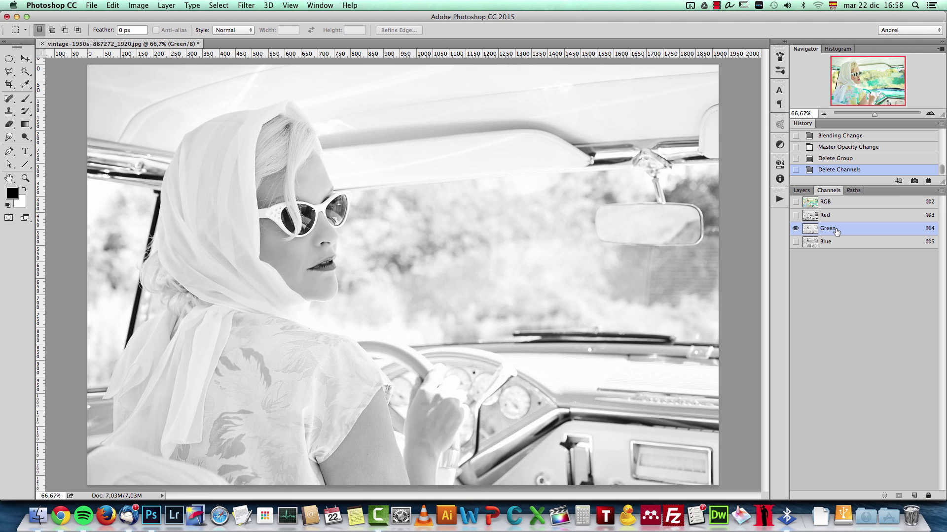
left_click(830, 245)
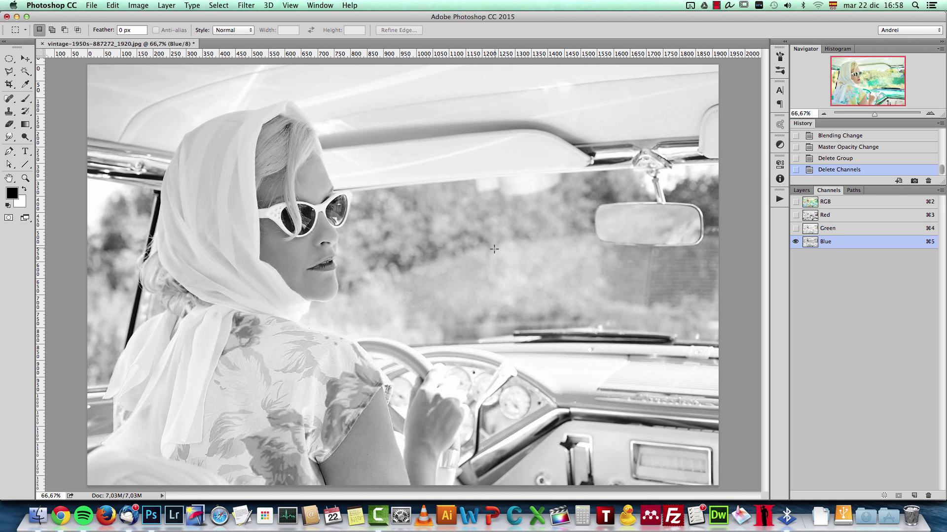
left_click(851, 206)
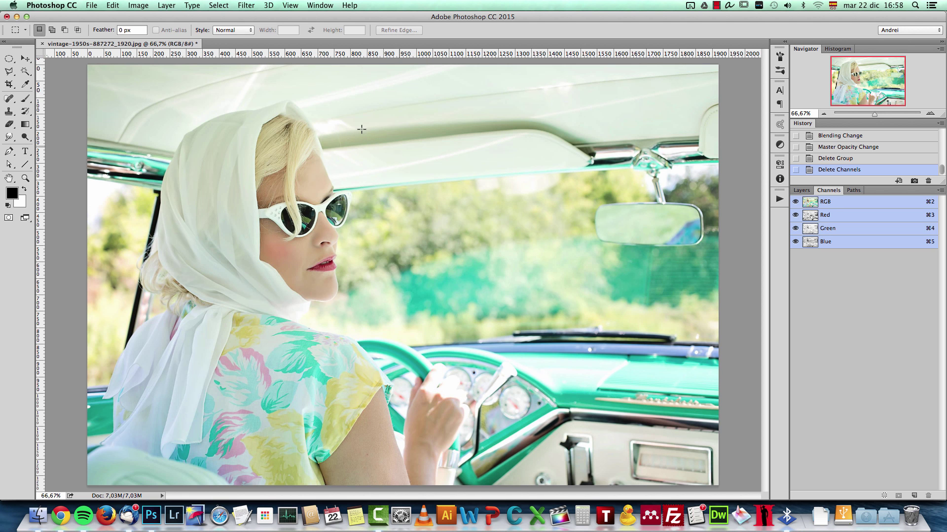
Start the Calculations command, and review its Source 1 channel choices and blending modes.
left_click(145, 5)
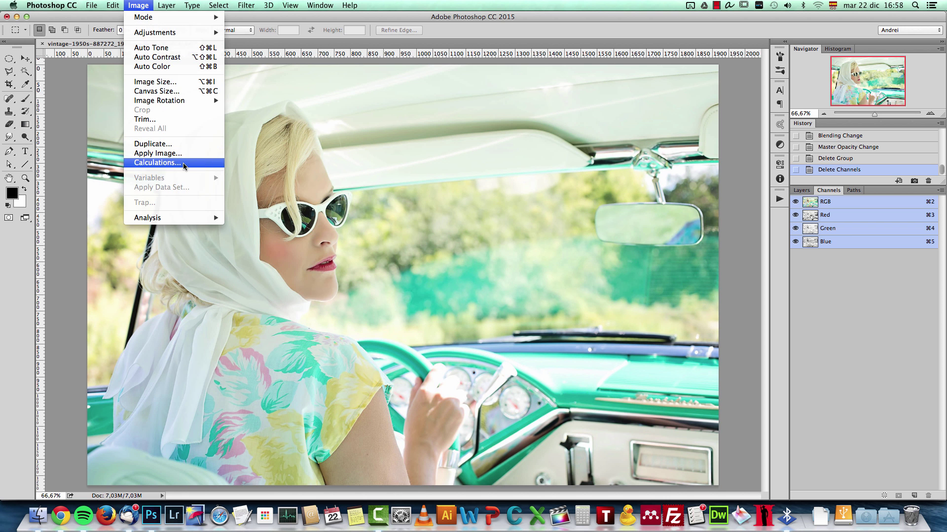
left_click(154, 163)
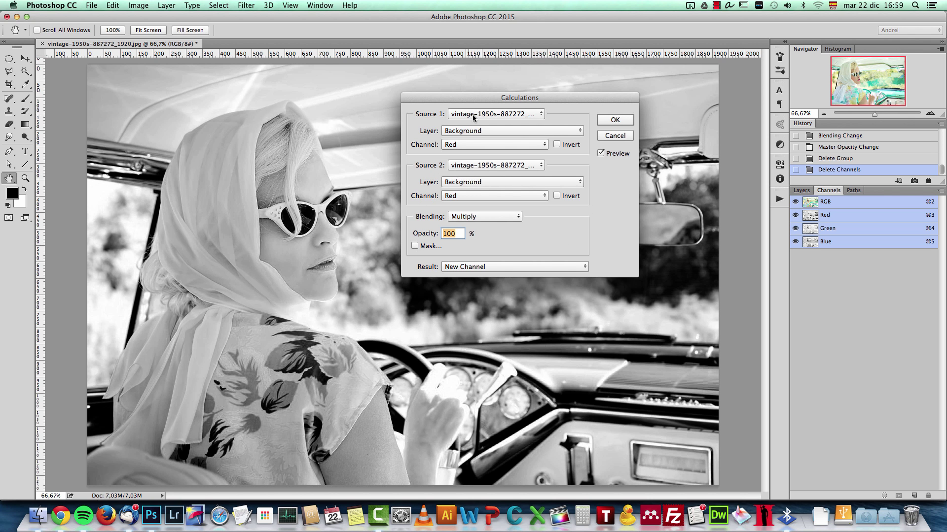
left_click(498, 145)
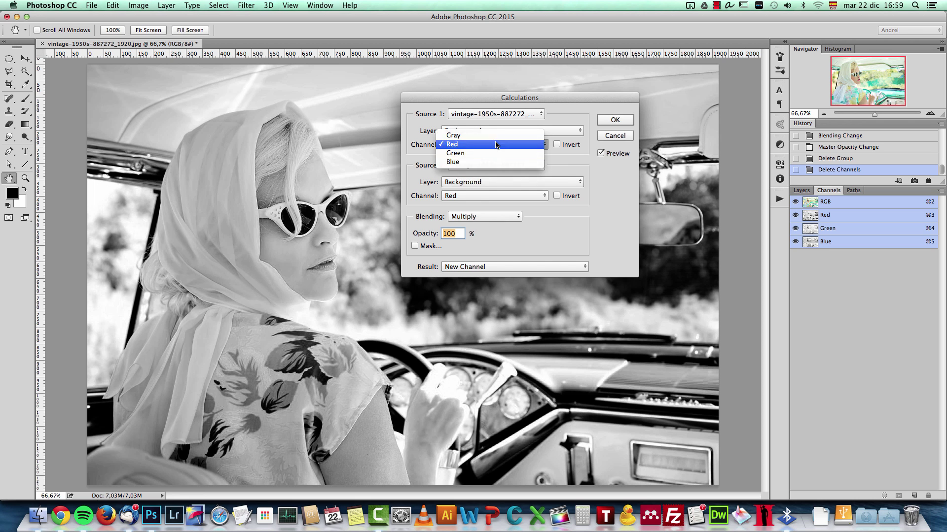
left_click(564, 161)
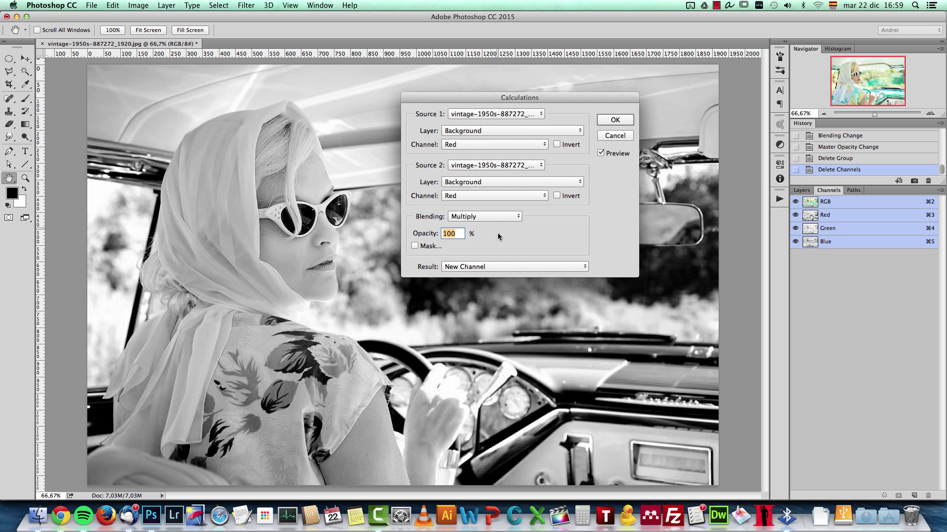
left_click(517, 218)
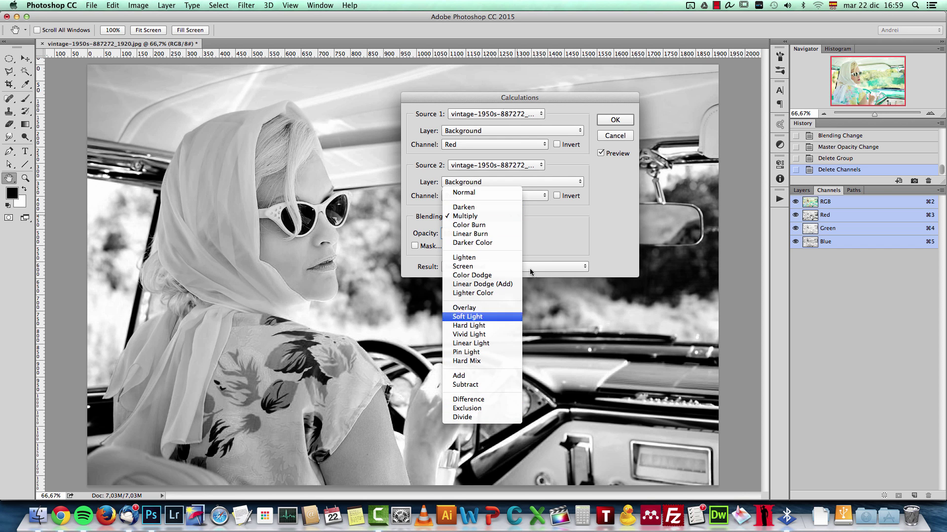
left_click(594, 224)
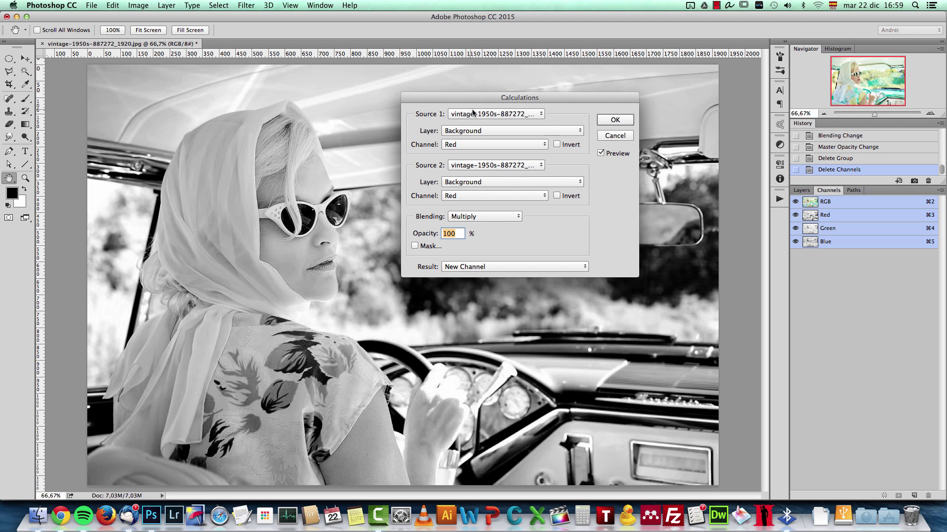
Examine the document and layer choices for Source 1 in Calculations, and compare them with the photo's layer list.
left_click(521, 114)
left_click(536, 100)
left_click(567, 130)
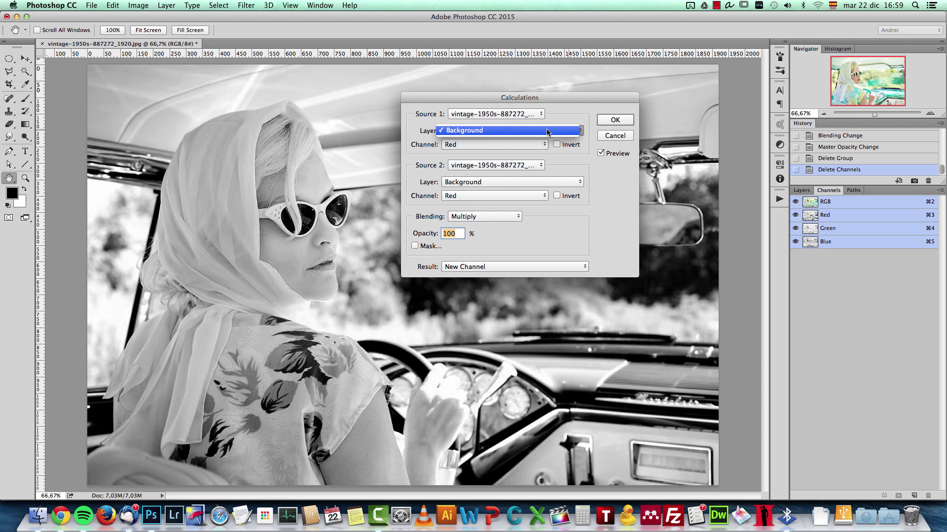
left_click(548, 131)
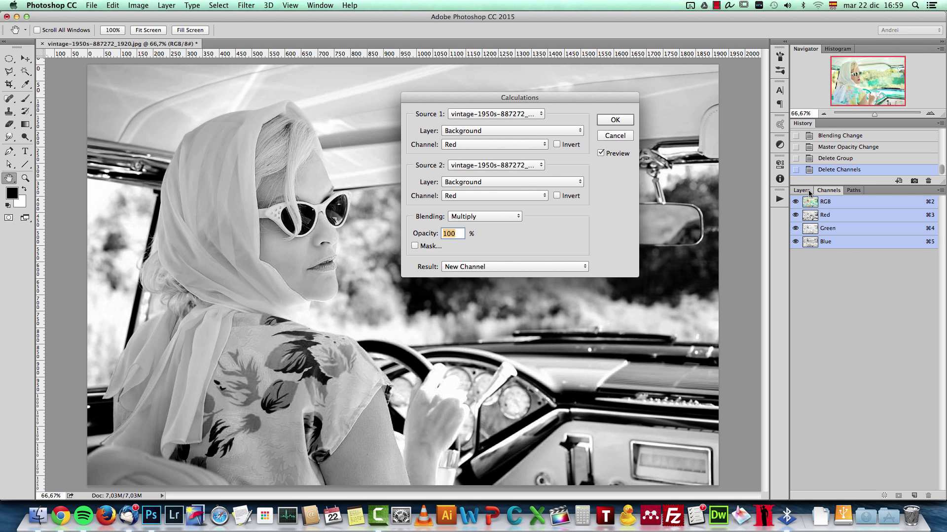
left_click(801, 190)
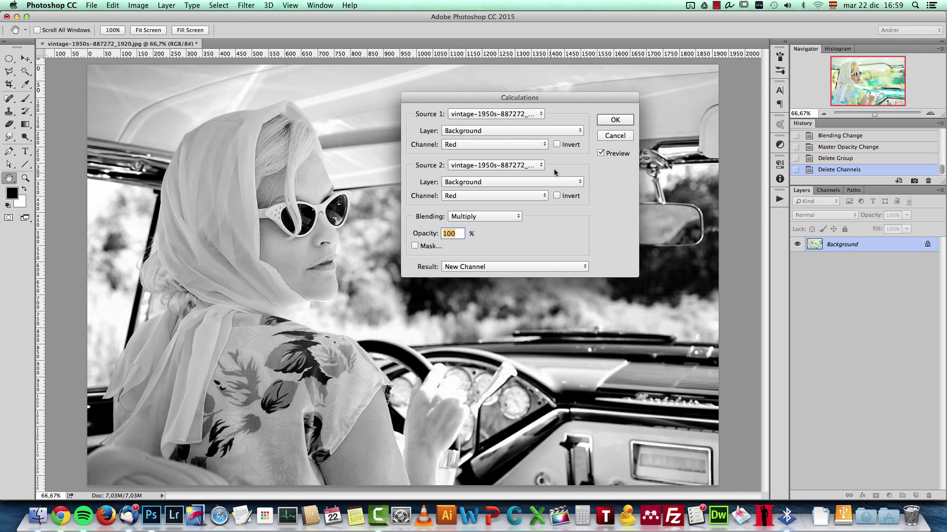
left_click(523, 131)
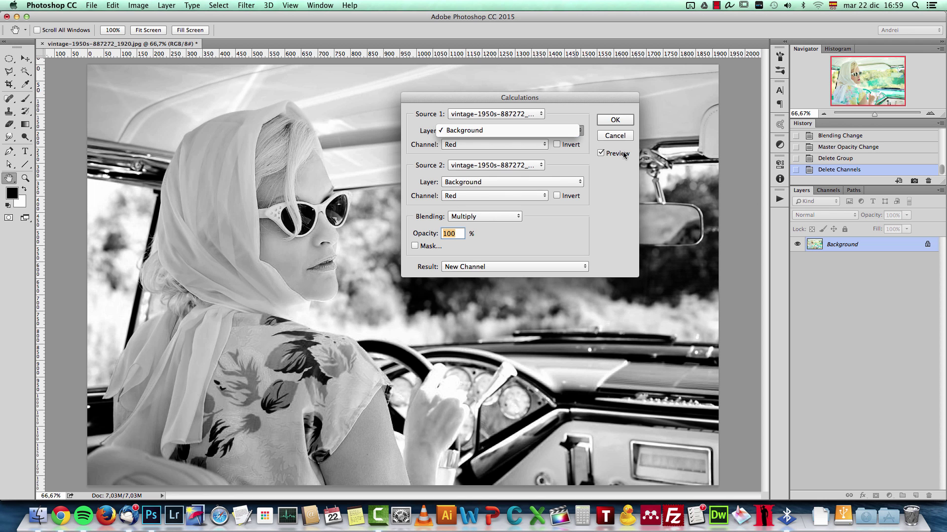
left_click(564, 108)
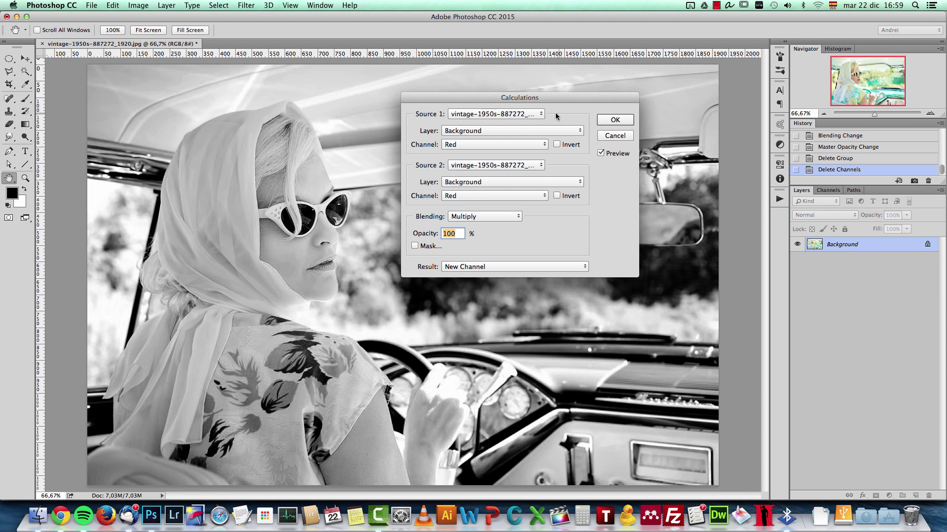
left_click(542, 114)
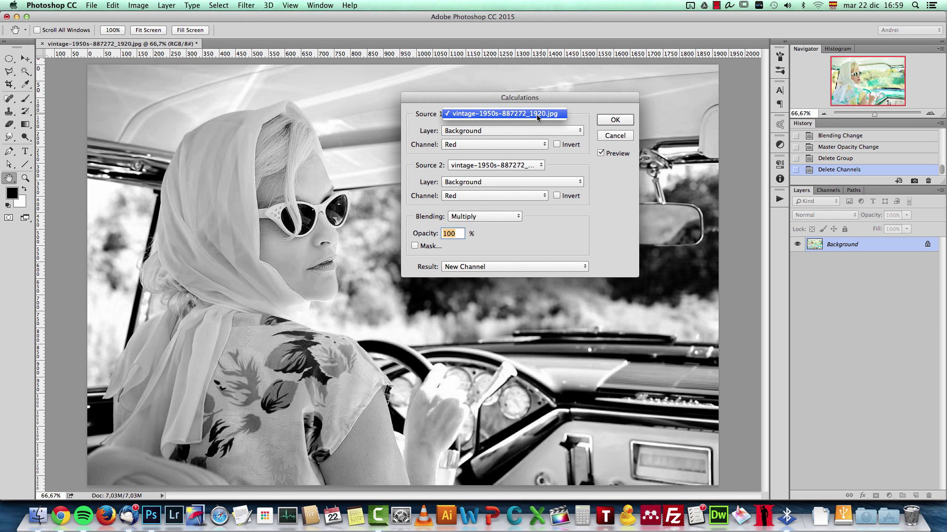
left_click(584, 106)
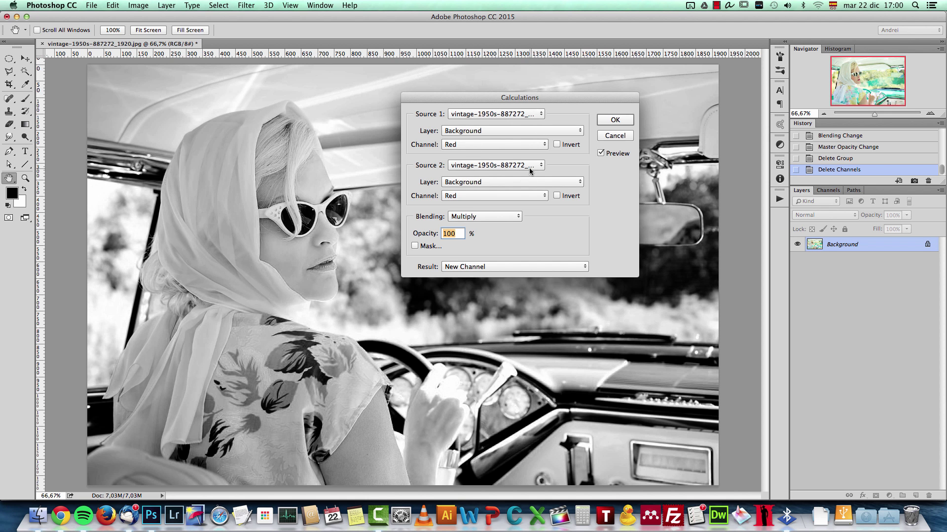
Set the Source 1 channel to Green and the Source 2 channel to Blue in Calculations.
left_click(519, 144)
left_click(500, 153)
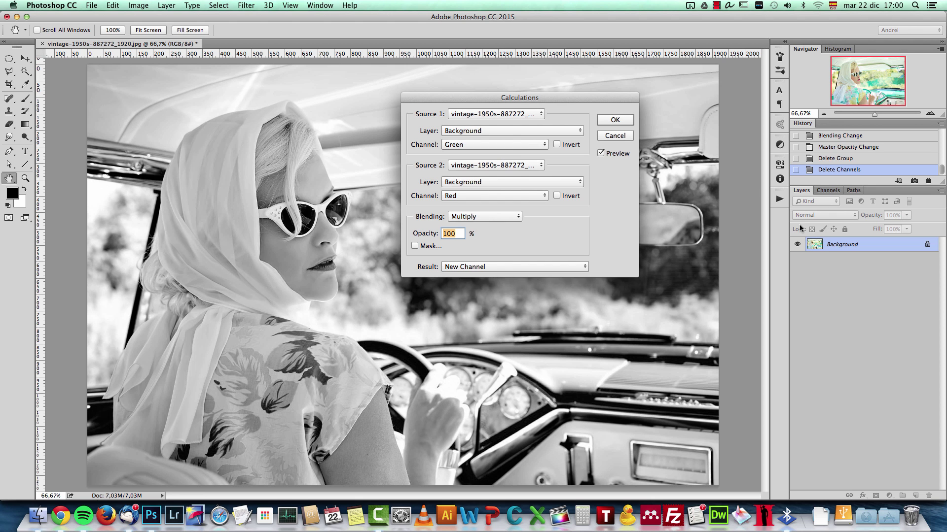
left_click(501, 196)
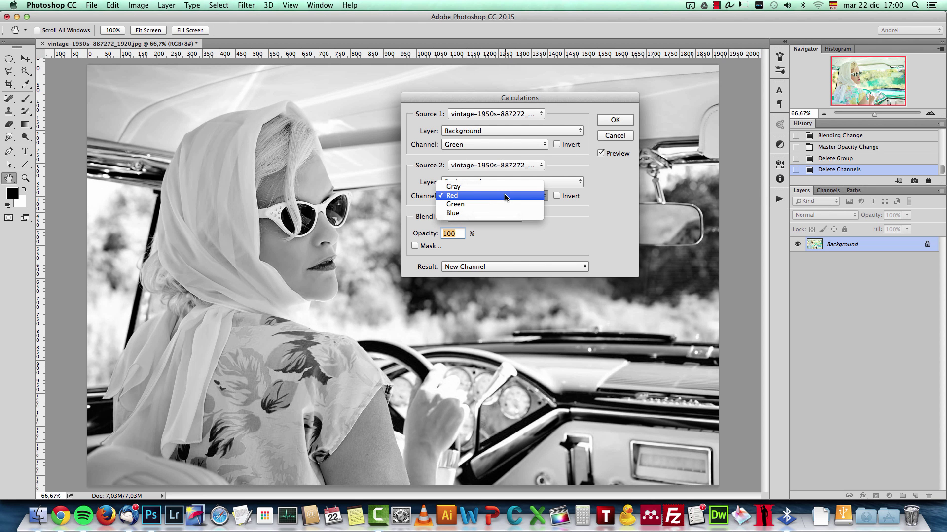
left_click(457, 214)
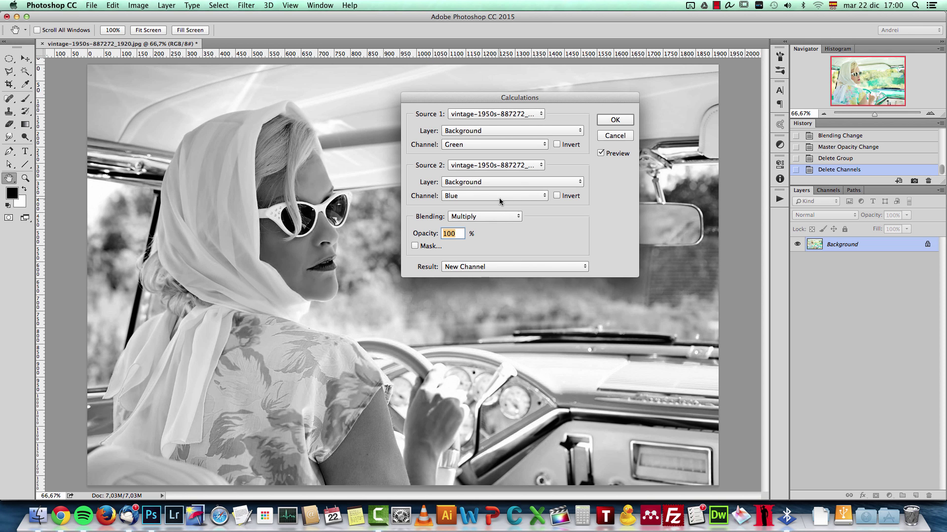
Set the calculation's blending to Screen, output the result as a new channel, and show the channel list.
left_click(518, 216)
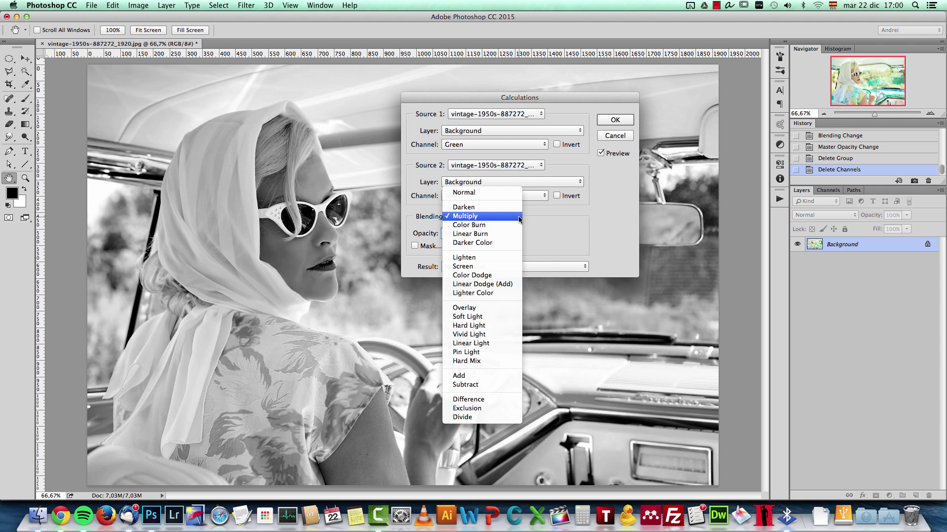
left_click(483, 266)
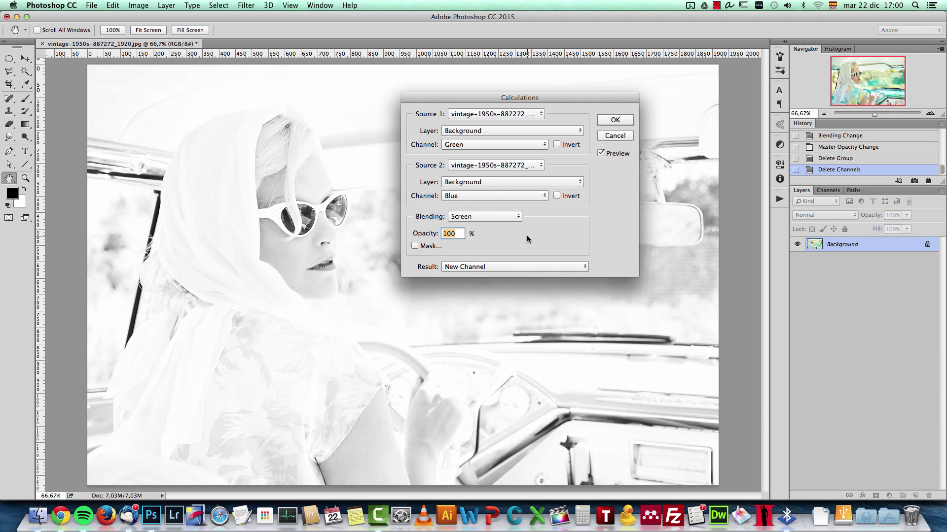
left_click(611, 121)
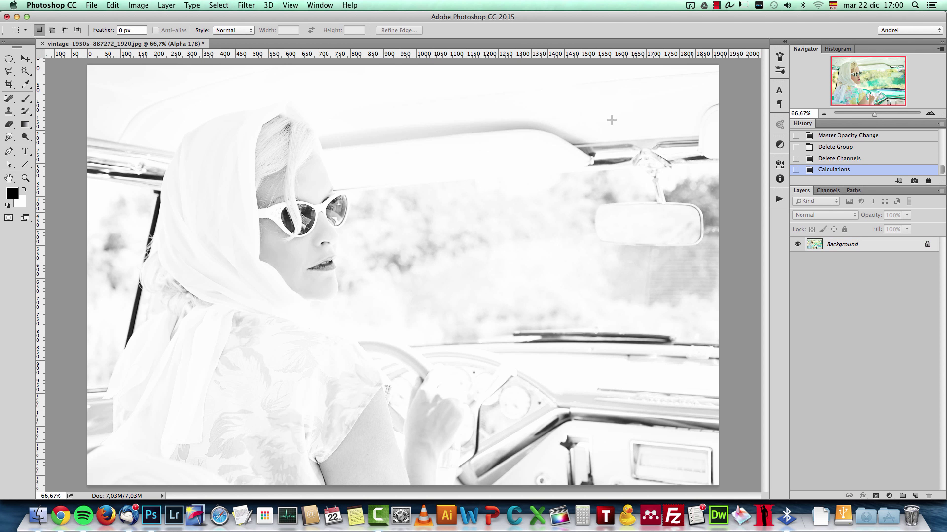
left_click(836, 192)
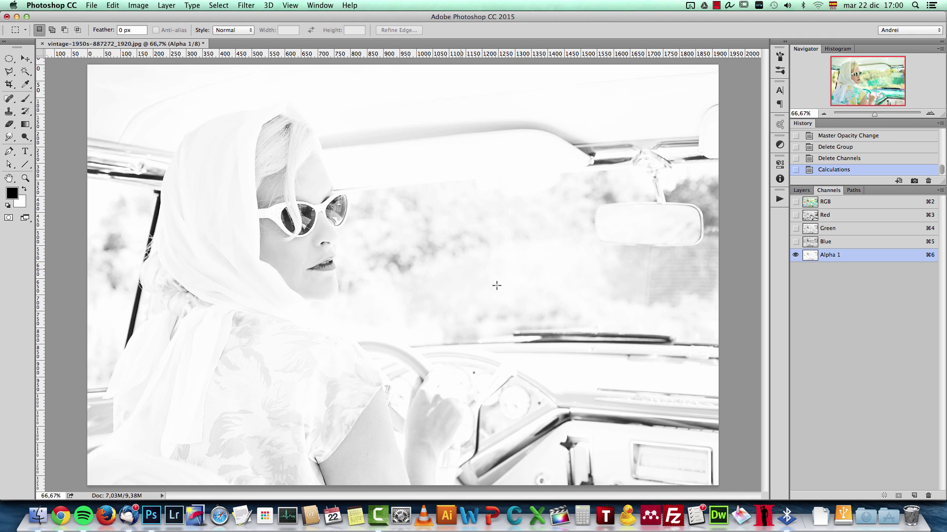
Start Calculations again, review the New Document, New Channel and Selection output choices, and set the result to New Channel.
left_click(138, 5)
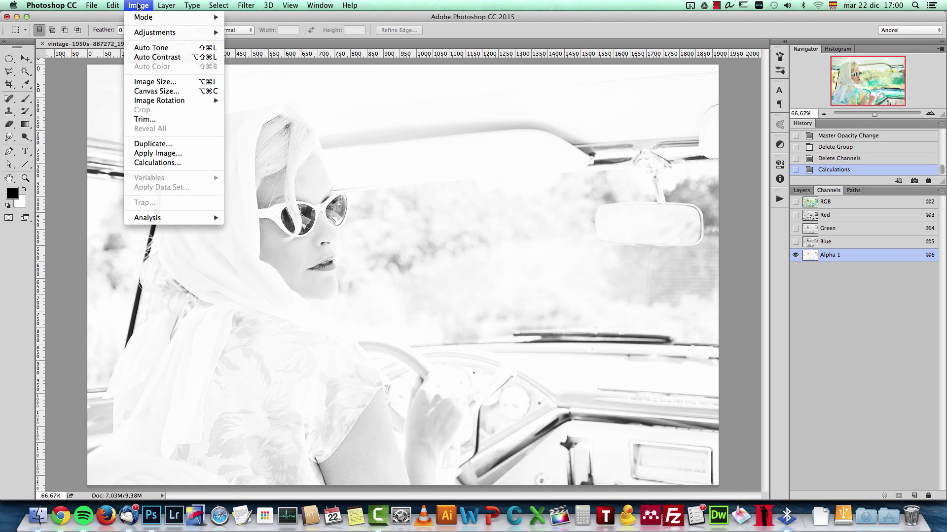
left_click(180, 163)
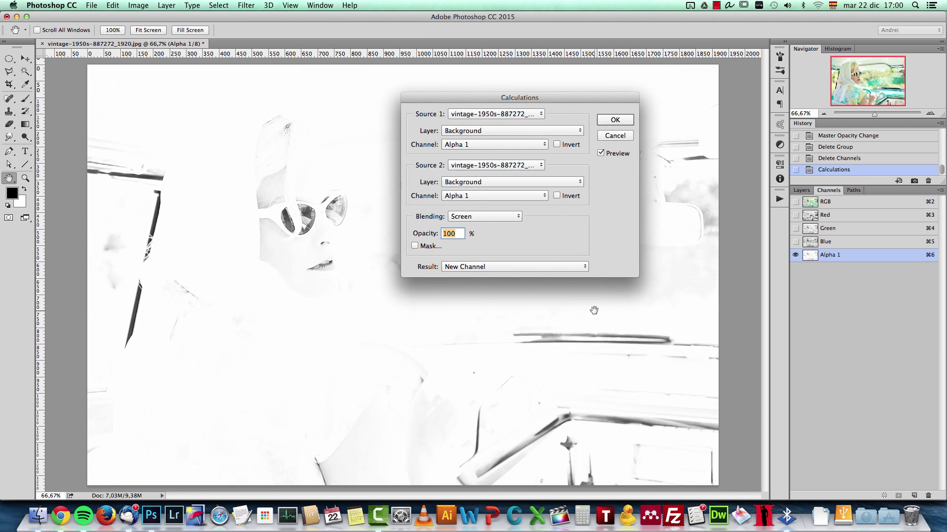
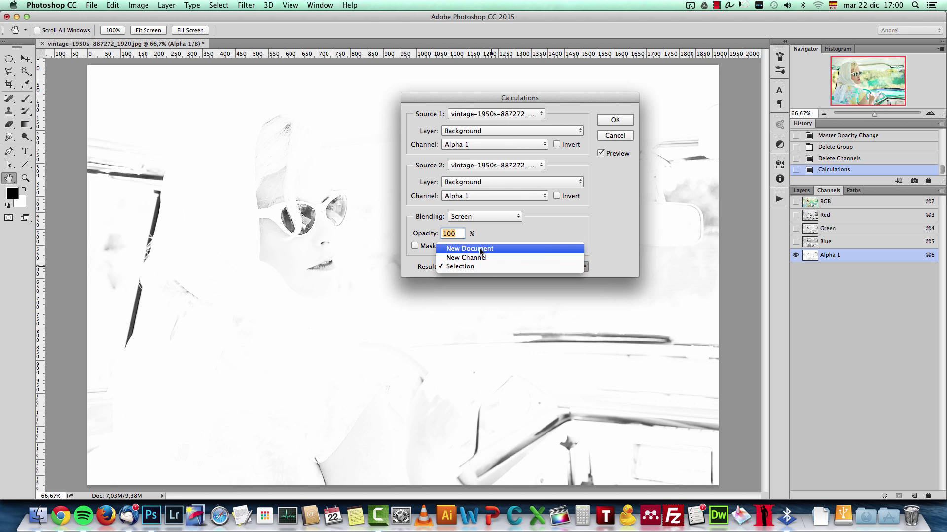
left_click(479, 250)
left_click(481, 267)
left_click(481, 277)
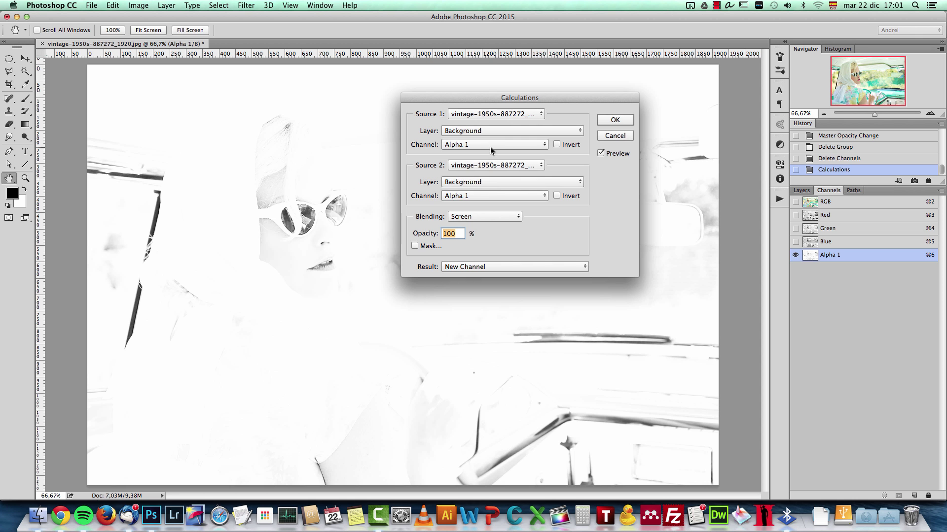
Set the Source 2 channel to Blue in Calculations, and reposition the dialog to uncover the preview.
left_click(482, 196)
left_click(468, 181)
left_click_drag(578, 105, 655, 152)
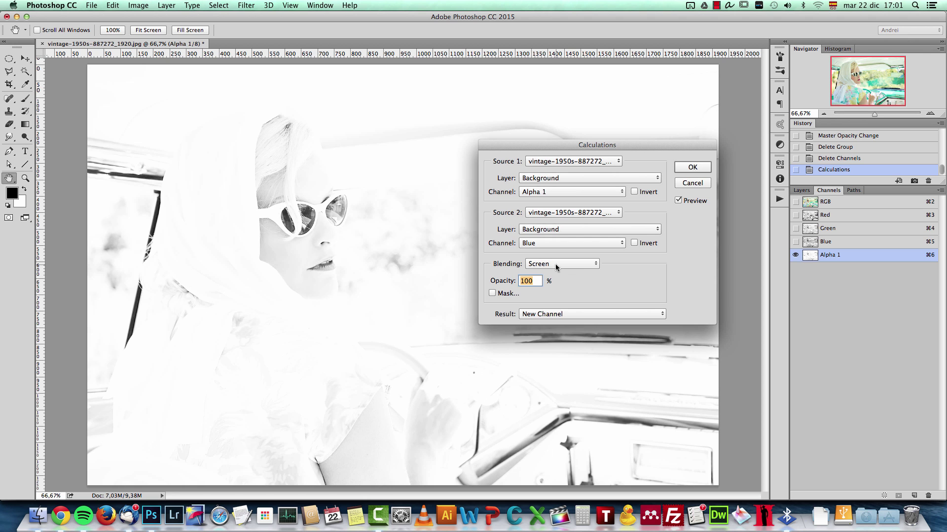
left_click_drag(590, 146, 576, 96)
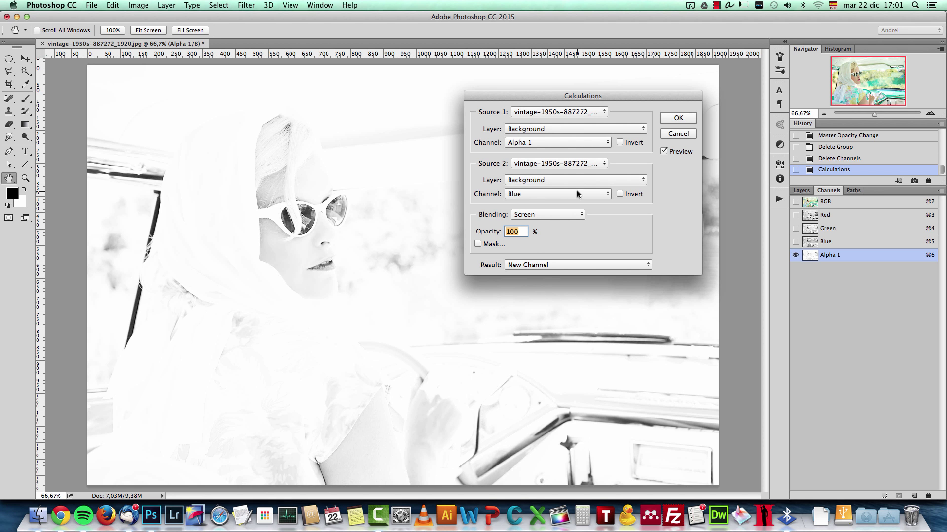
Preview the calculation at 0% and 20% opacity, and set the opacity to 50%.
type("0")
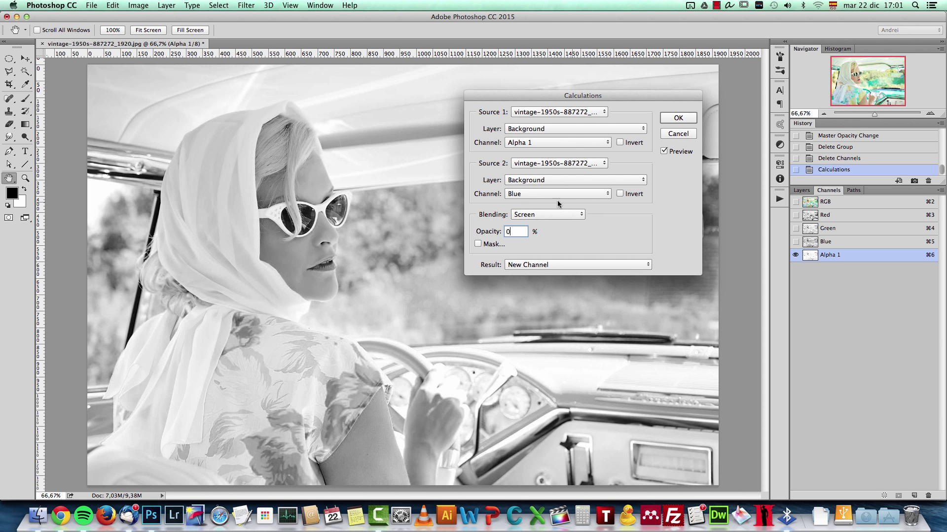
left_click(542, 147)
left_click(527, 135)
left_click(474, 230)
type("20")
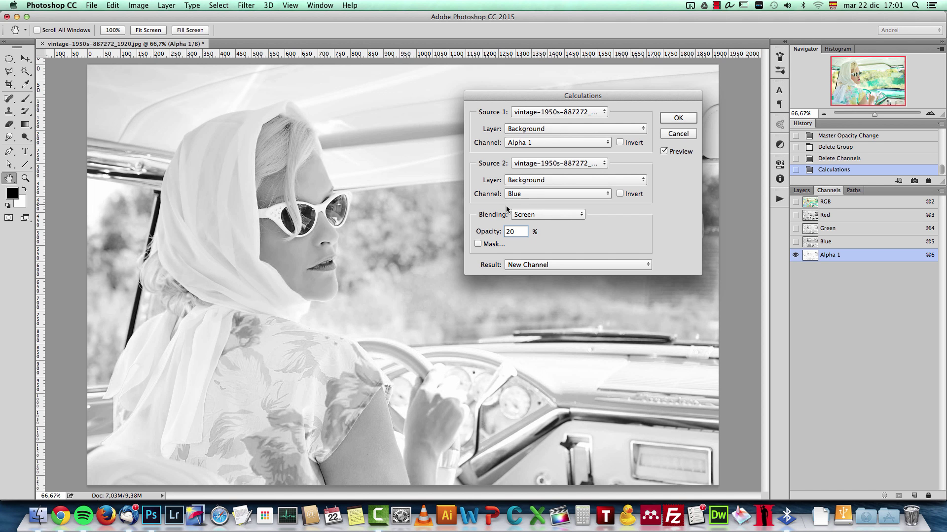
double_click(512, 230)
type("50")
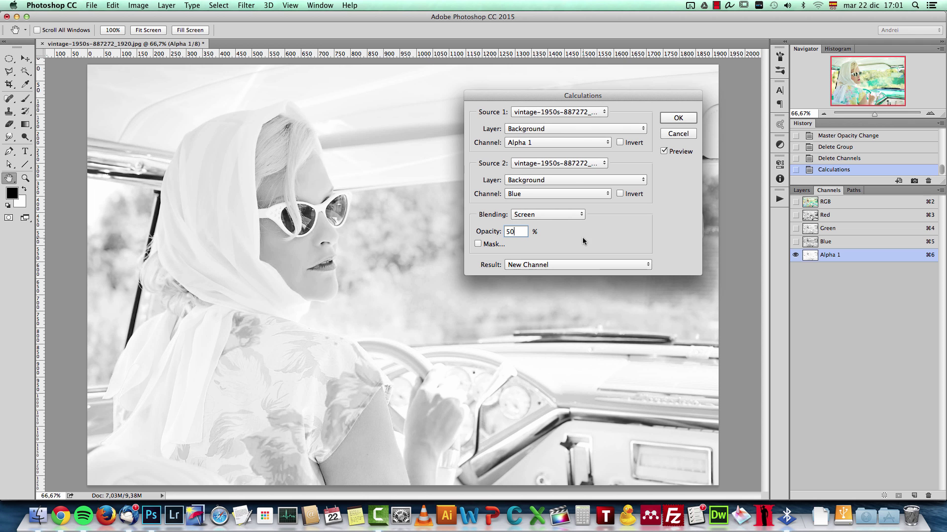
Review the mask options in Calculations, turn the mask off, and output the result as a new channel.
left_click(491, 233)
left_click(478, 244)
left_click(530, 286)
left_click(530, 286)
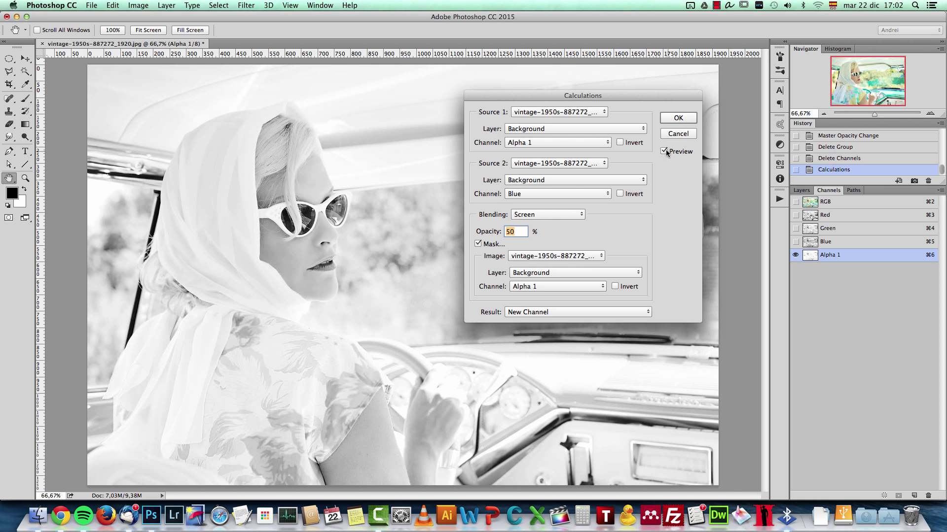
left_click(478, 244)
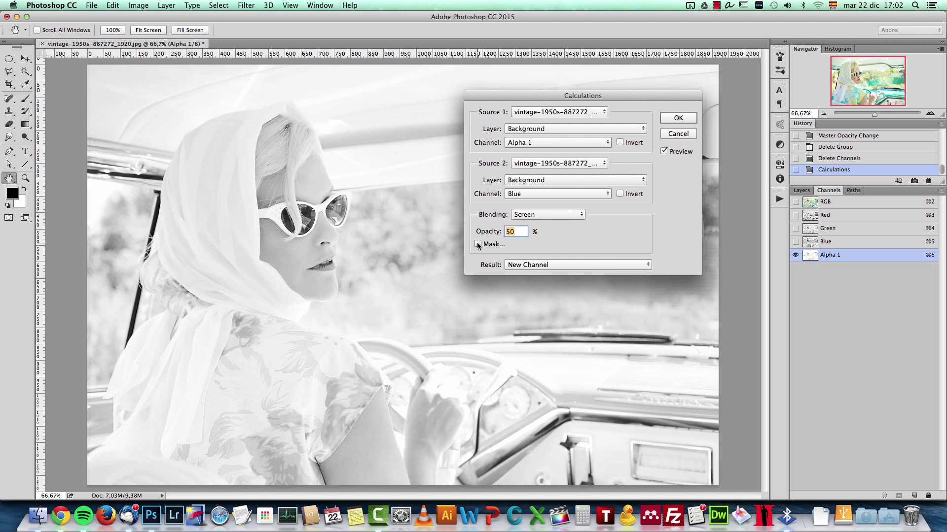
left_click(477, 244)
left_click(478, 244)
left_click(477, 244)
left_click(678, 119)
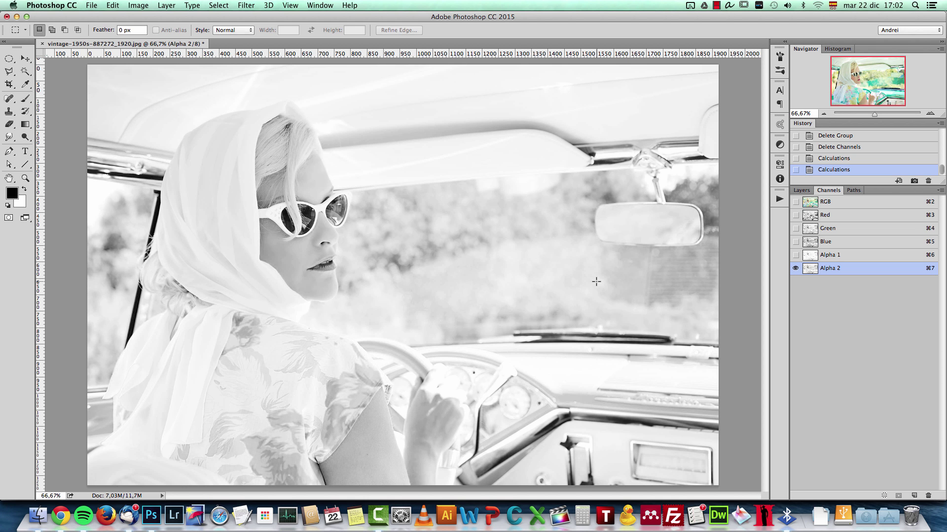
Copy the entire Alpha 1 channel and paste it into a new layer above the Background.
key("super+6")
key("super+a")
key("super+c")
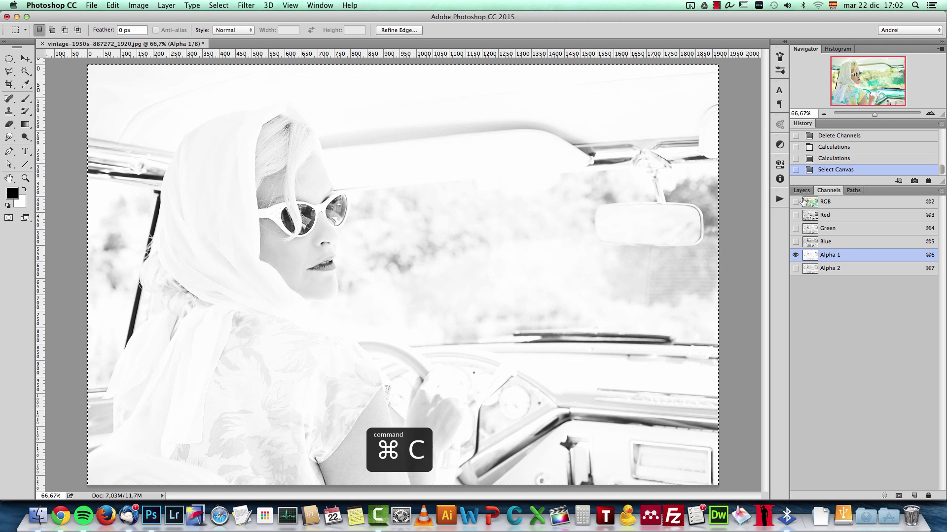
left_click(802, 190)
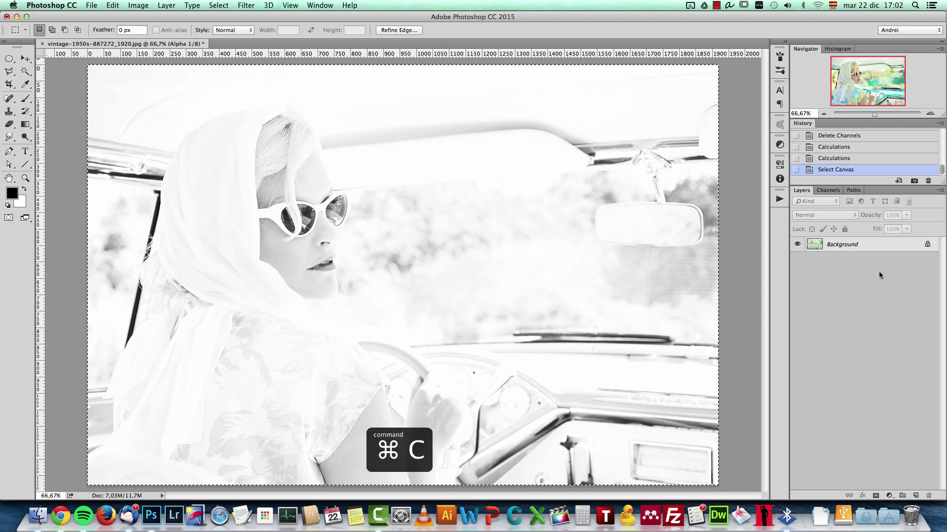
left_click(915, 495)
key("super+v")
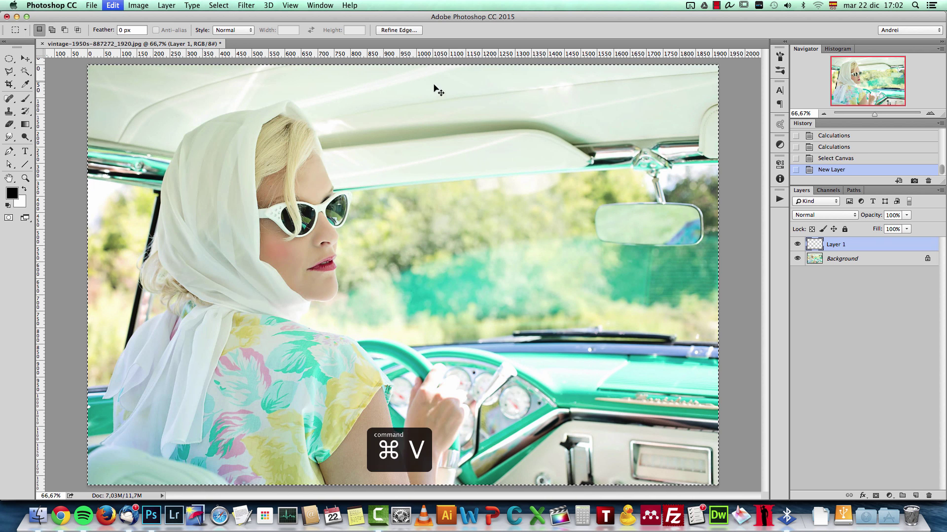
Compare the pasted channel layer with the photo by toggling its visibility, and delete that layer.
left_click(796, 244)
left_click(796, 245)
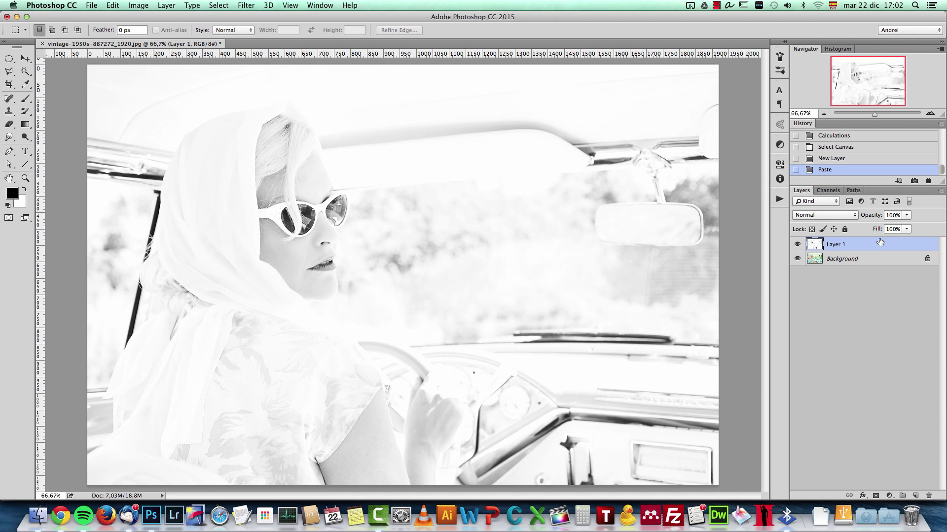
left_click_drag(914, 251, 929, 496)
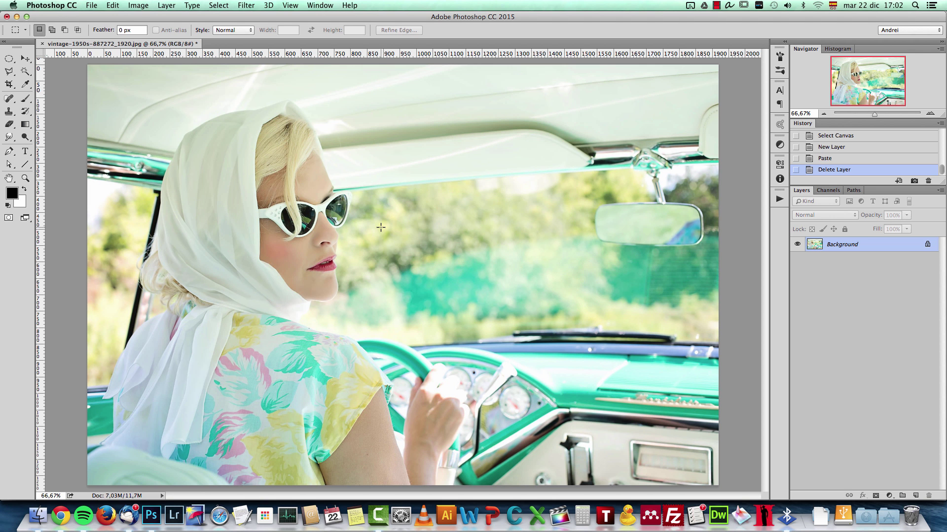
Show the Alpha 1 channel and load it as a selection.
left_click(827, 190)
left_click(858, 257)
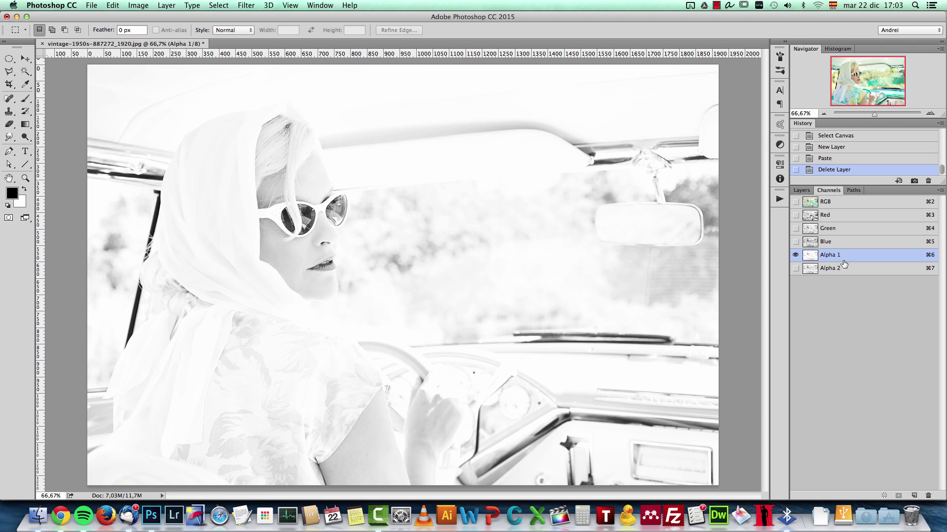
left_click(811, 260, "super")
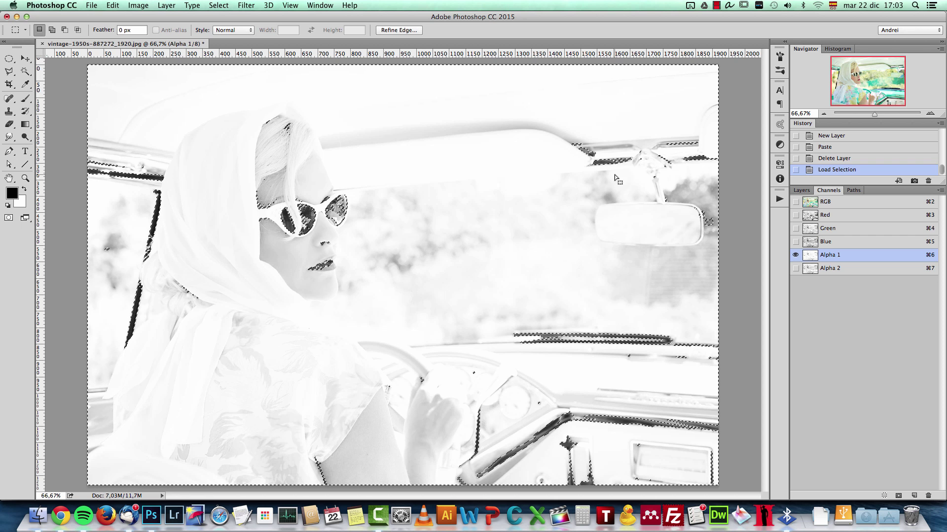
Add a new layer above the Background and fill the loaded selection with white.
left_click(801, 190)
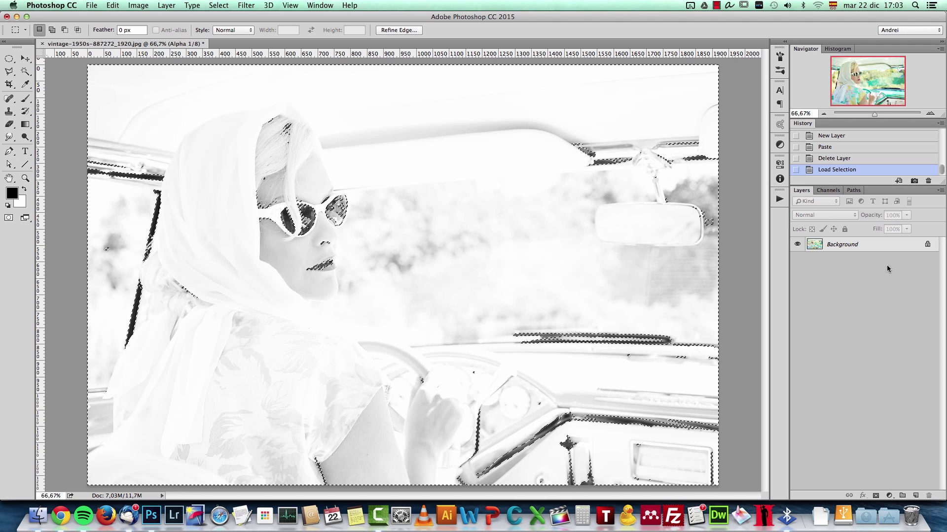
left_click(916, 496)
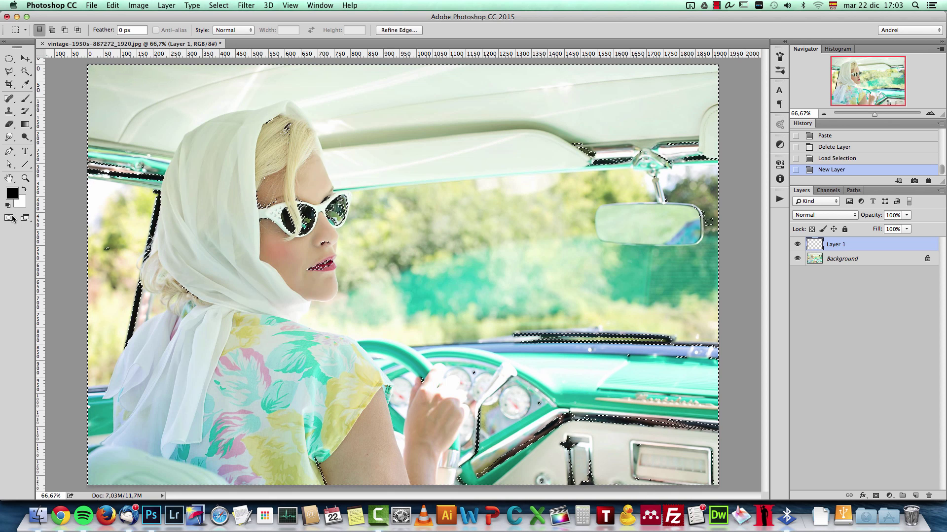
left_click(24, 190)
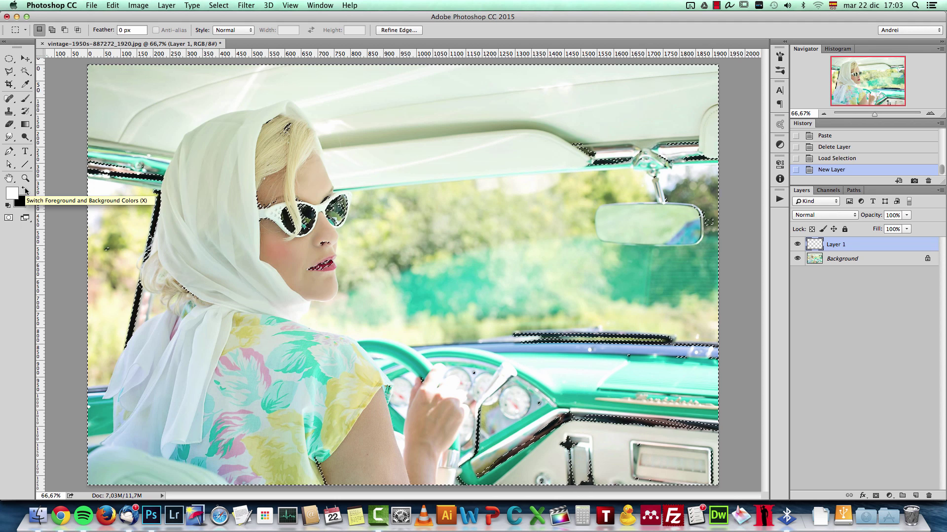
key("alt+BackSpace")
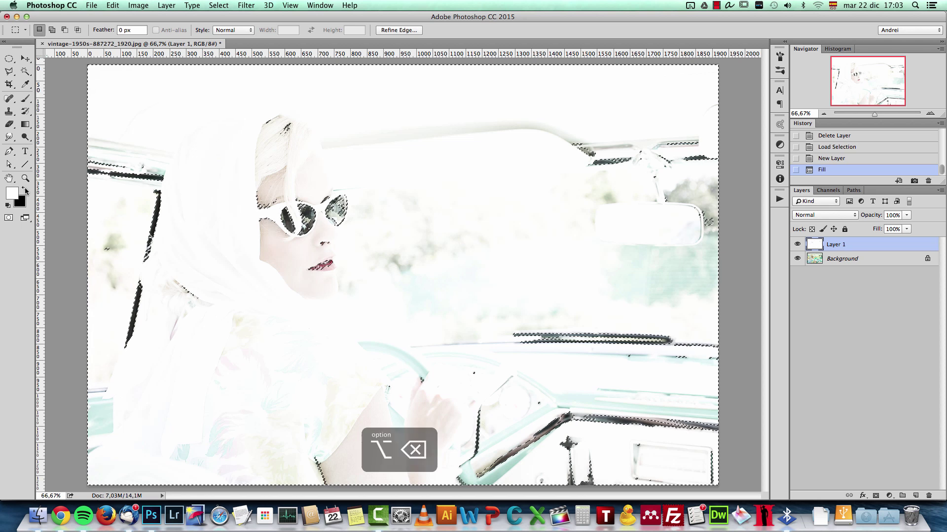
Invert the selection so it covers the dark areas of the Alpha 1 channel.
key("super+shift+i")
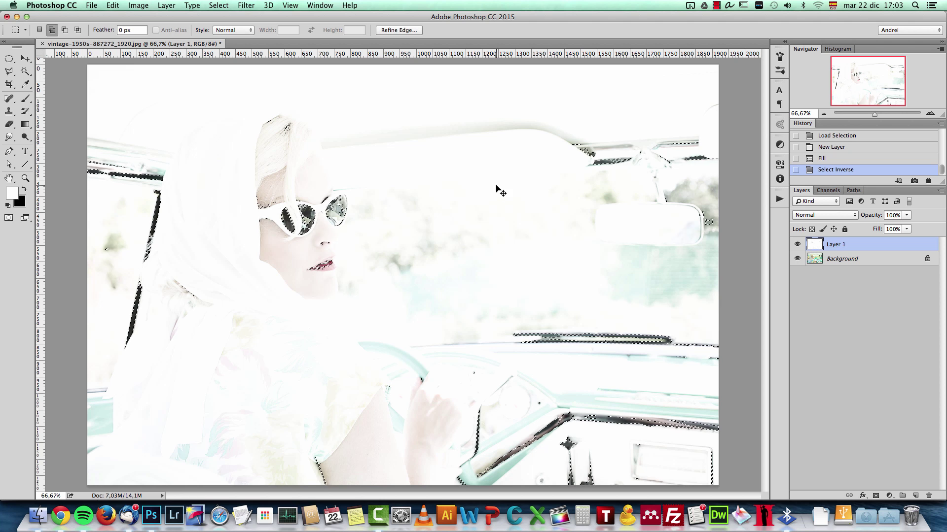
key("super+shift+i")
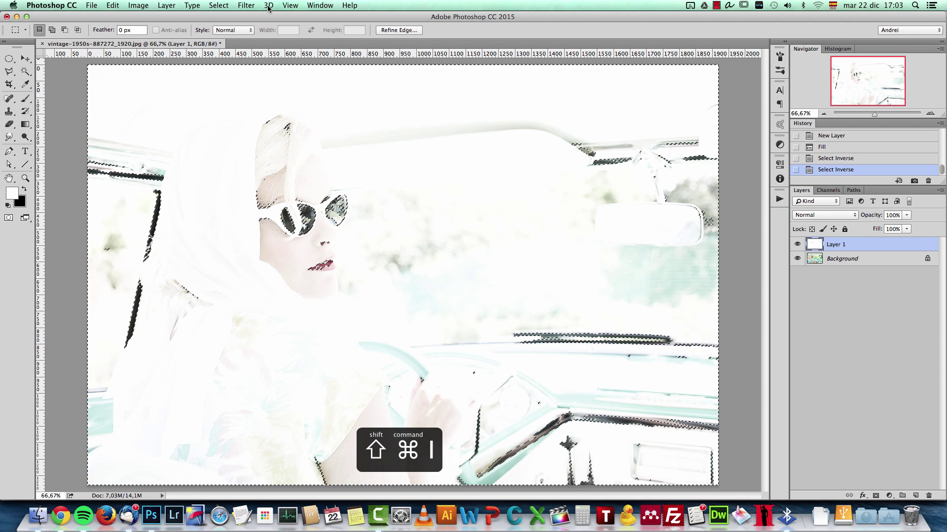
left_click(246, 5)
mouse_move(222, 6)
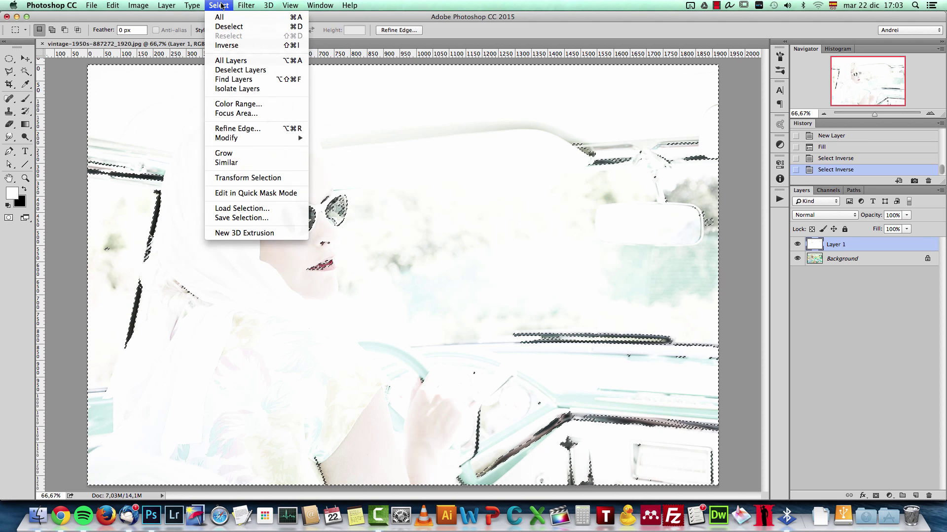
left_click(233, 45)
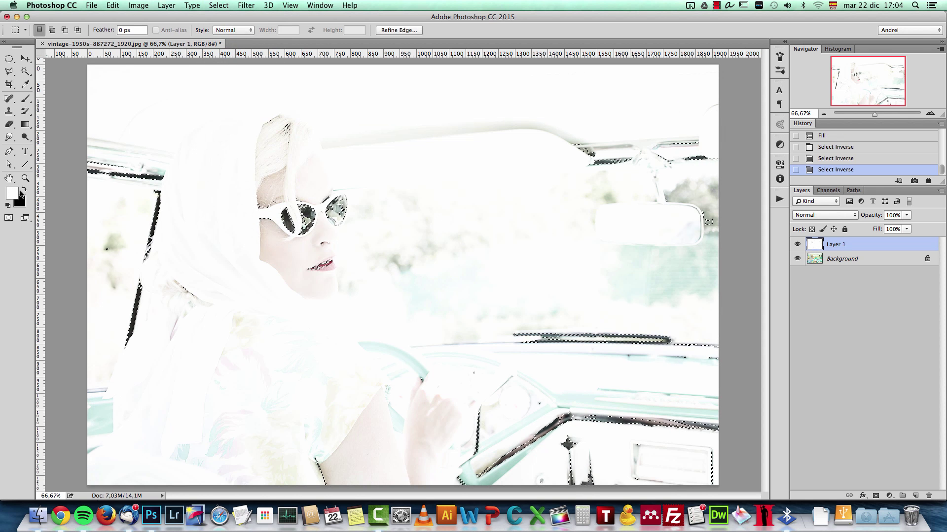
Fill the inverted selection with black on Layer 1 and deselect it.
left_click(25, 191)
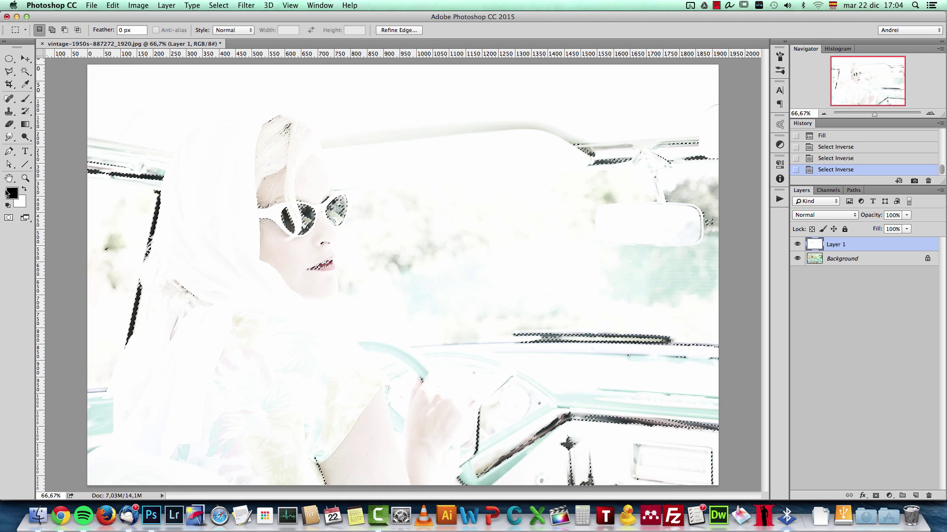
key("alt+BackSpace")
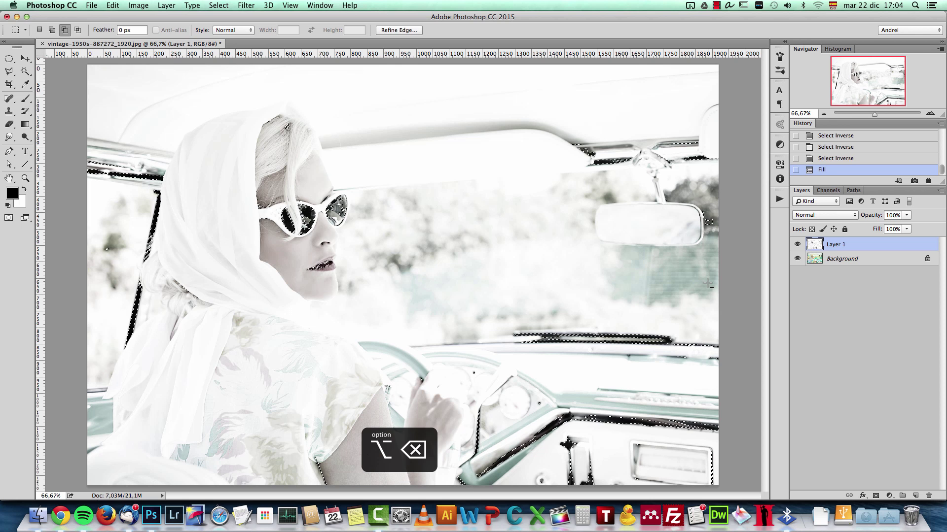
key("super+d")
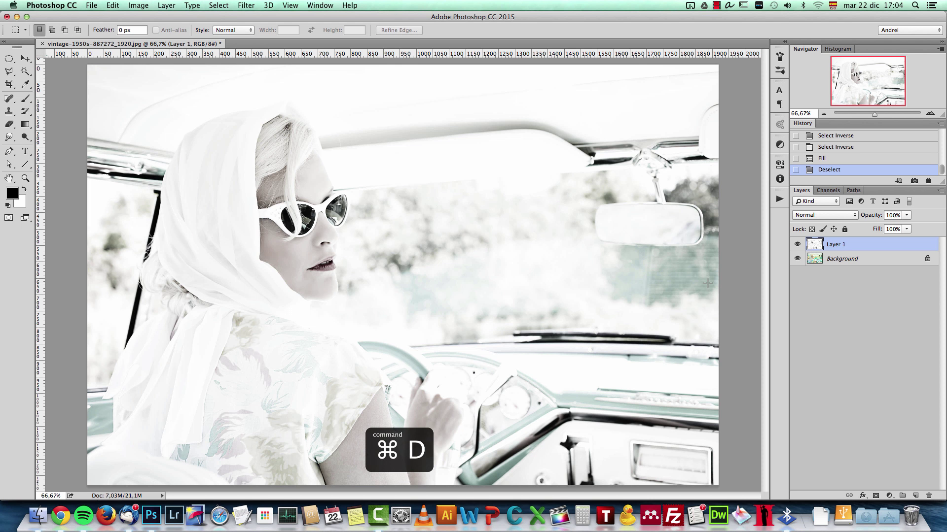
Inspect Layer 1 with the Background hidden and shown, and compare it with the Alpha 1 channel.
left_click(797, 258)
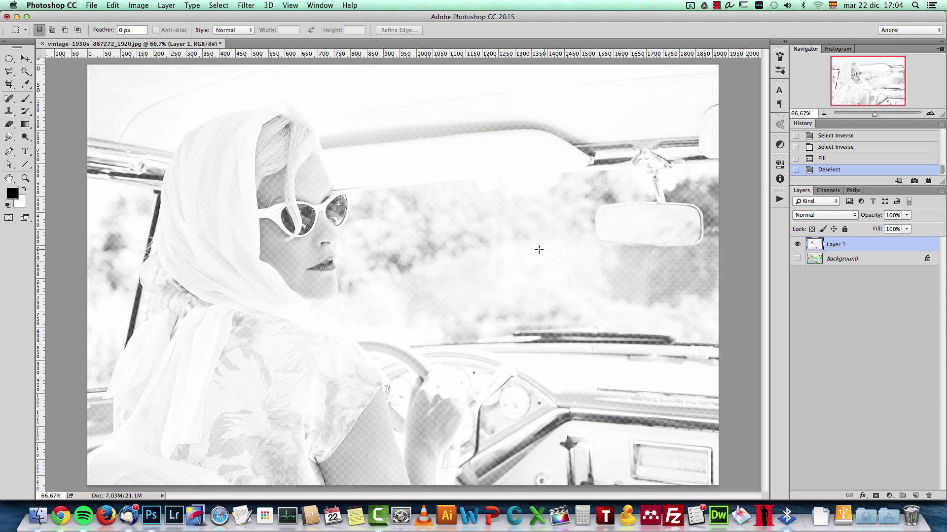
left_click(798, 259)
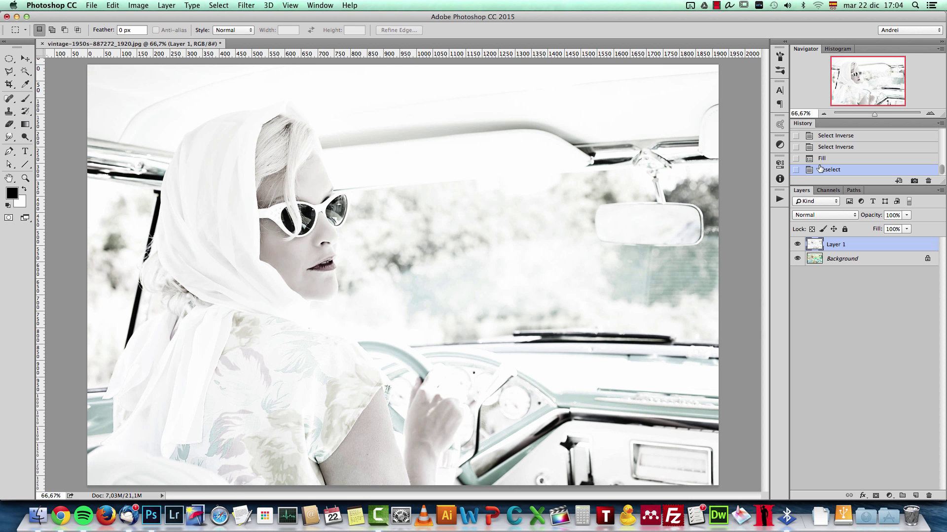
left_click(827, 190)
left_click(816, 253)
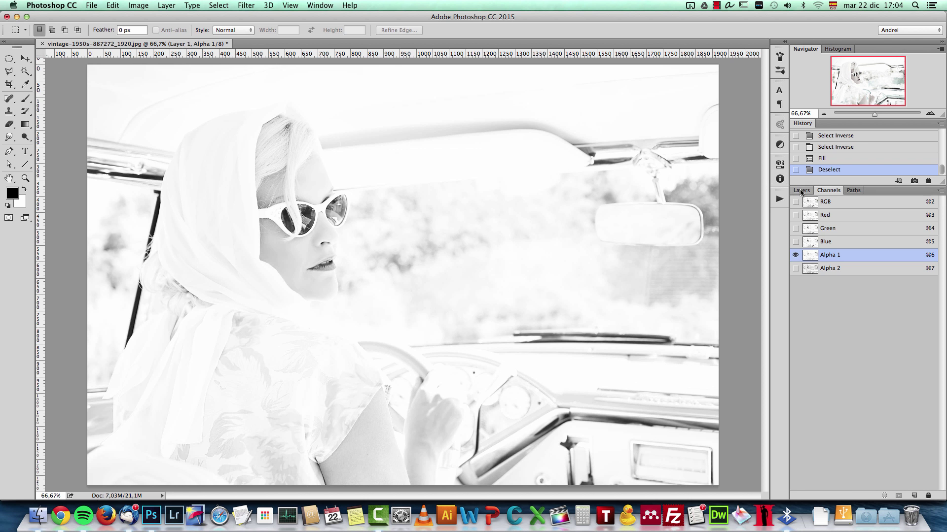
Return from the Alpha 1 channel to the composite image and try the Screen blend mode on Layer 1.
left_click(801, 190)
left_click(847, 245)
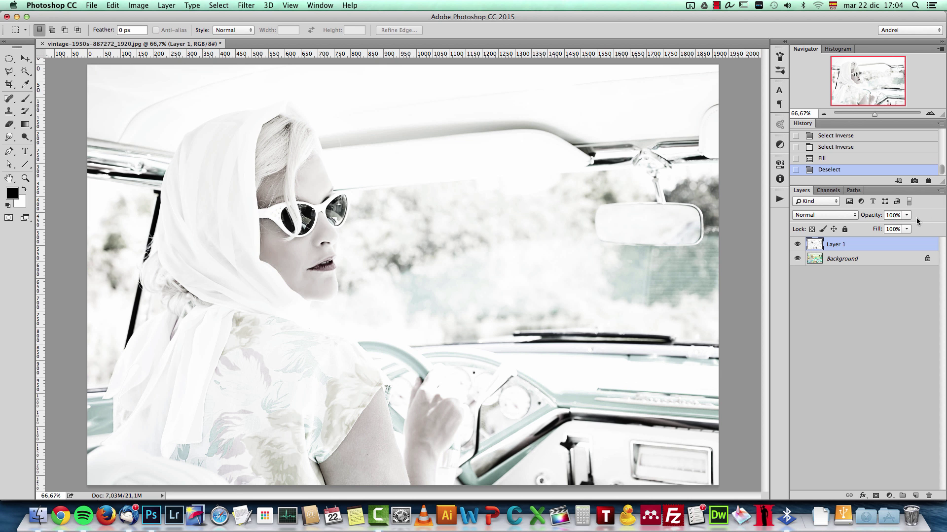
left_click(832, 216)
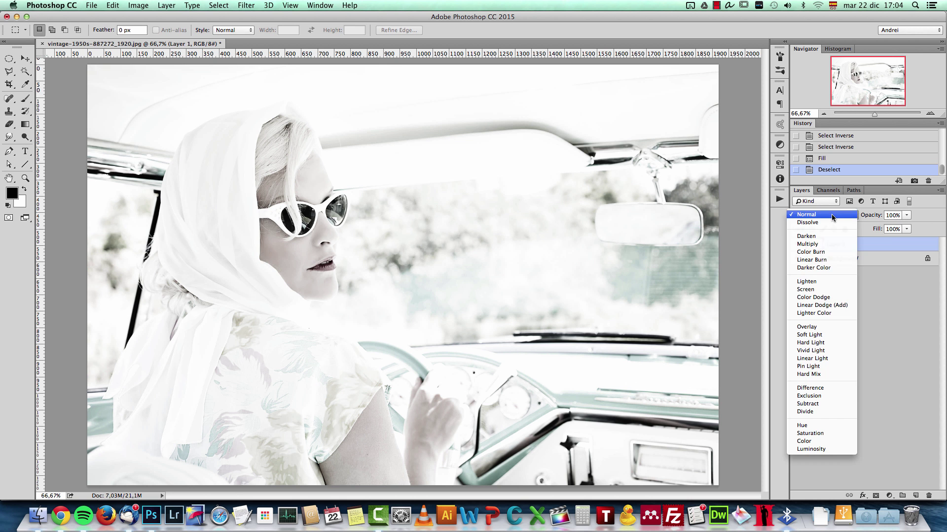
left_click(826, 295)
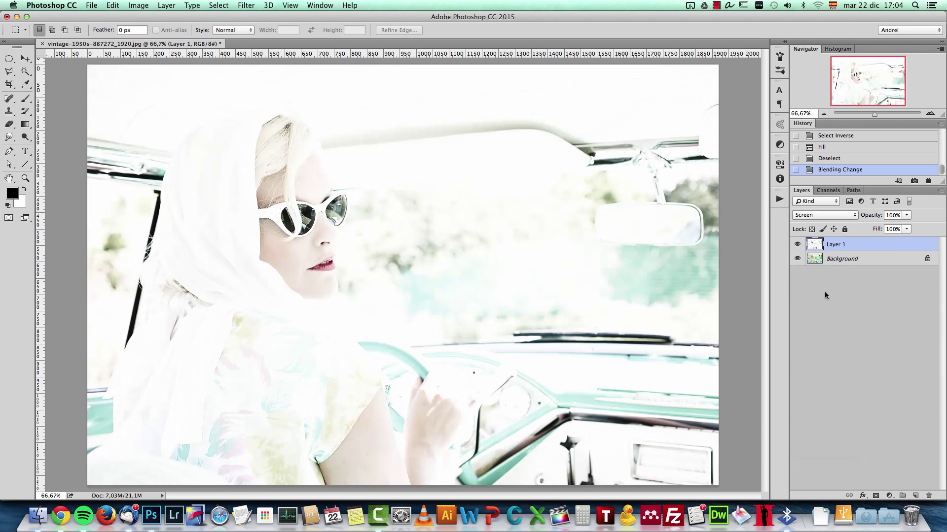
Experiment with Layer 1's opacity and blend mode, and return it to Normal at 100% opacity.
left_click_drag(906, 216, 944, 231)
left_click(824, 215)
left_click(822, 206)
left_click(829, 215)
left_click(821, 226)
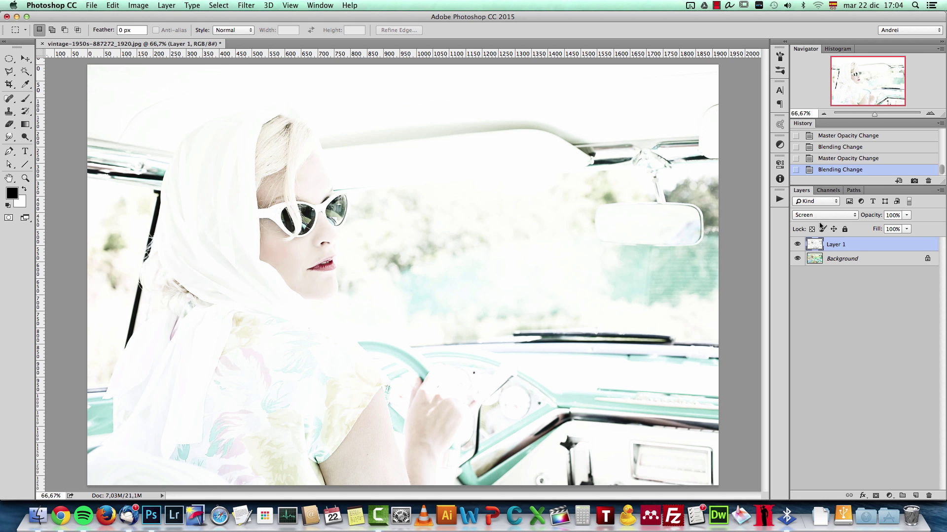
left_click(841, 216)
left_click(808, 144)
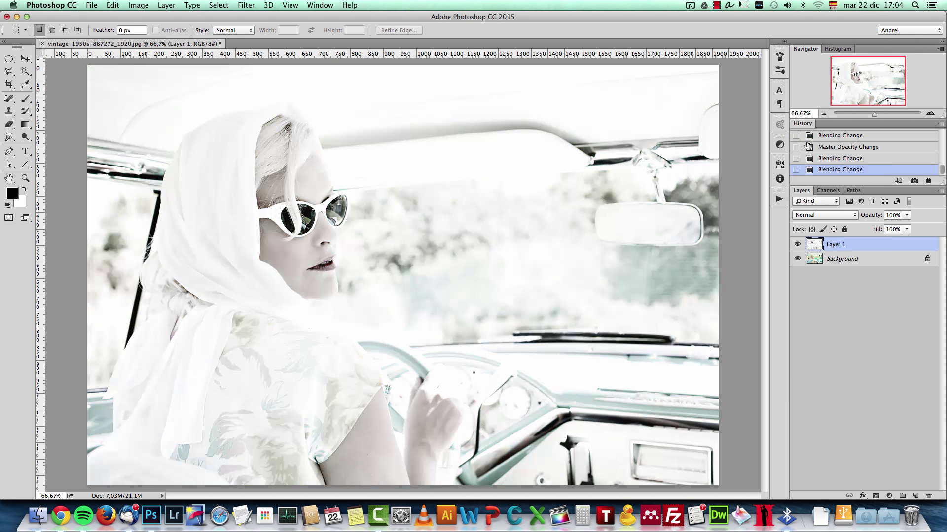
Duplicate Layer 1, and delete both the copy and the original layer.
key("super+j")
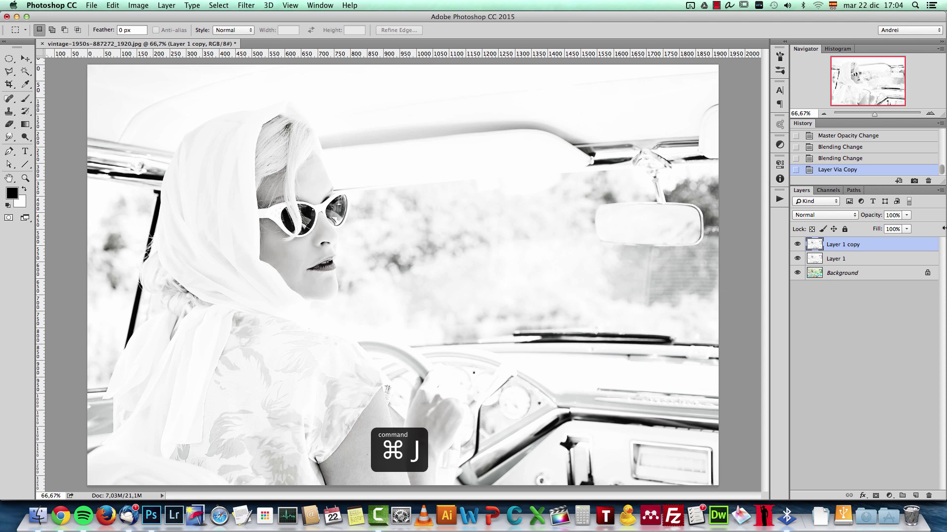
left_click(916, 260, "shift")
left_click_drag(916, 260, 928, 496)
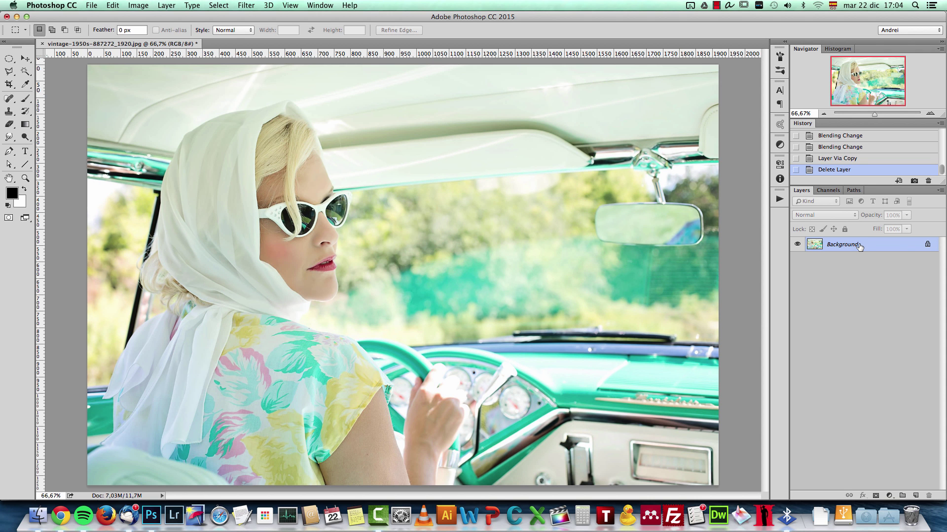
Run the High Key (Clave Alta) action from the PSD Box set on the Background photo.
left_click(780, 199)
left_click(708, 314)
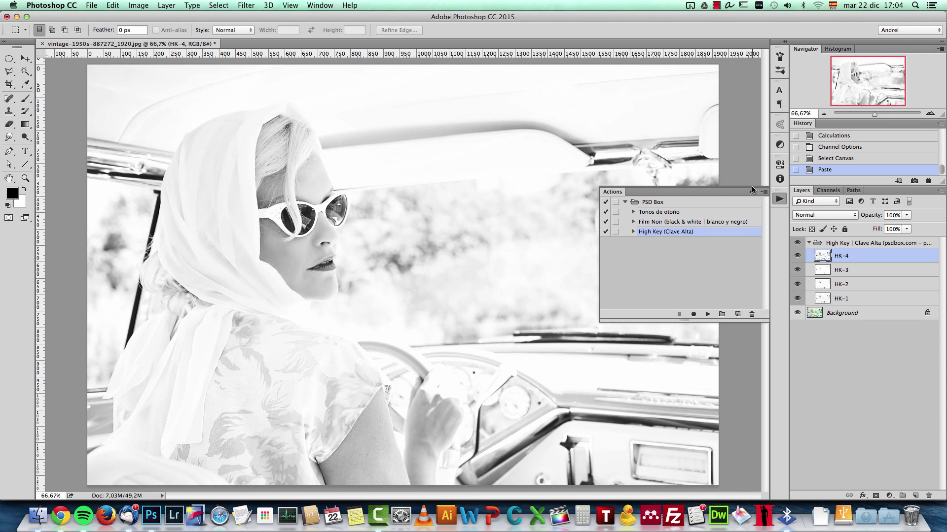
left_click(752, 192)
Hide layers HK-4 through HK-1, and show HK-3, HK-2 and HK-1 again to examine their contribution to the effect.
left_click(797, 256)
left_click(797, 270)
left_click(797, 284)
left_click(797, 298)
left_click(797, 270)
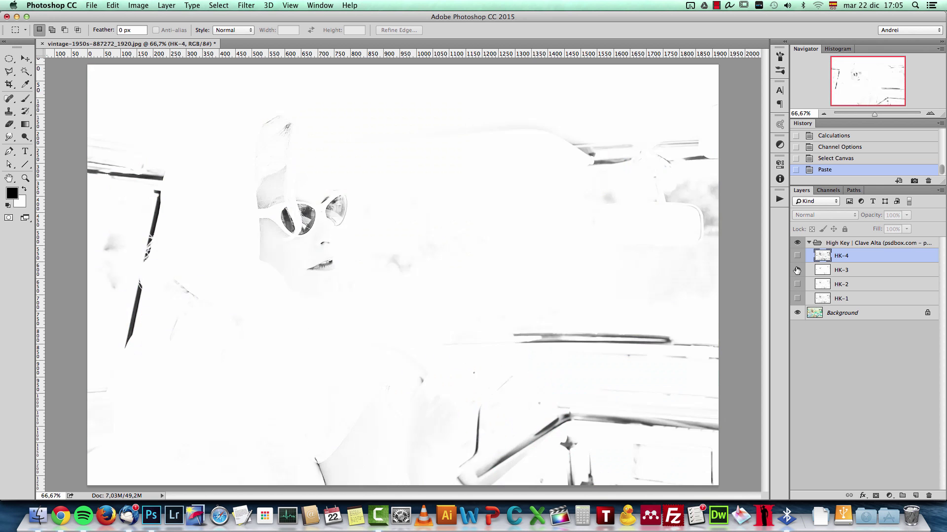
left_click(797, 284)
left_click(797, 298)
left_click(781, 200)
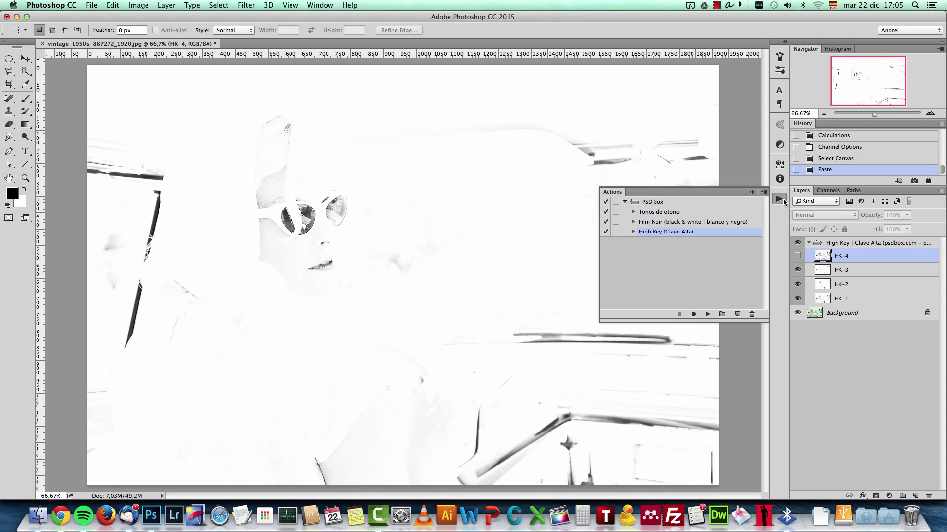
left_click(751, 191)
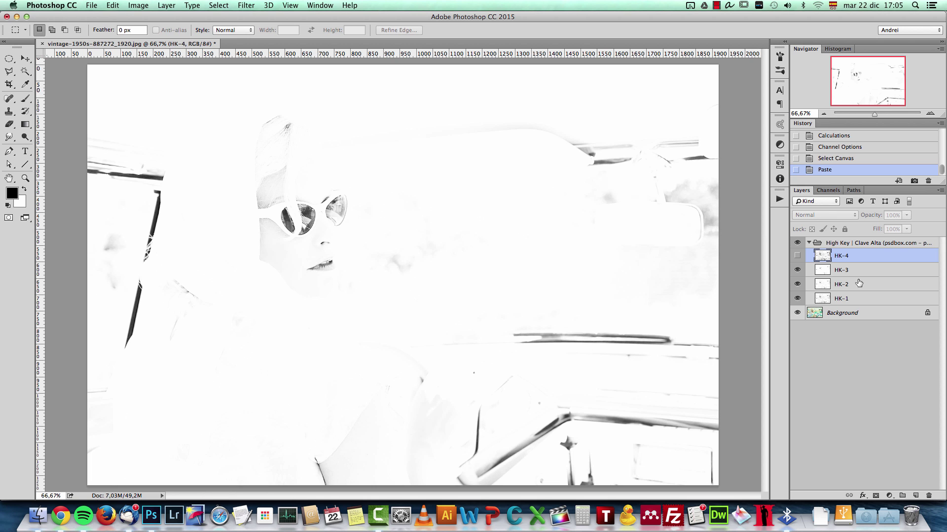